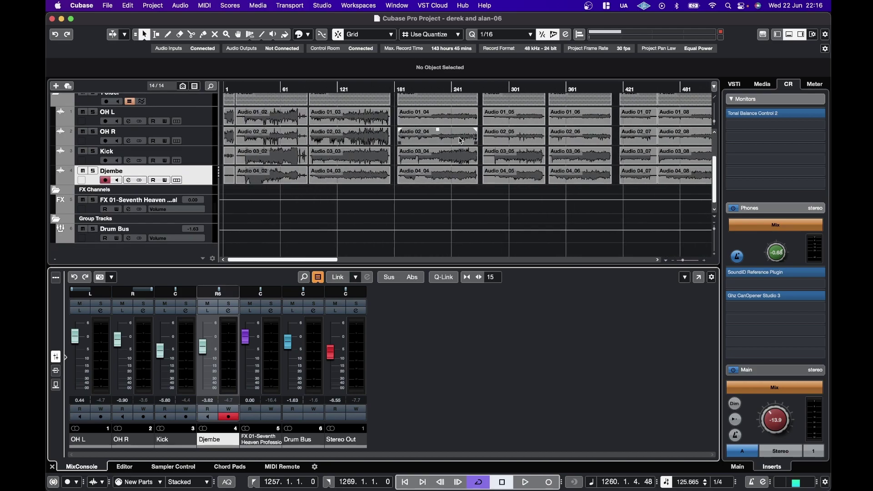
- Examine the edited drum takes around bars 1257 to 1281 across the overhead, kick and djembe tracks
scroll(460, 137, "left", 1)
scroll(459, 137, "up", 1)
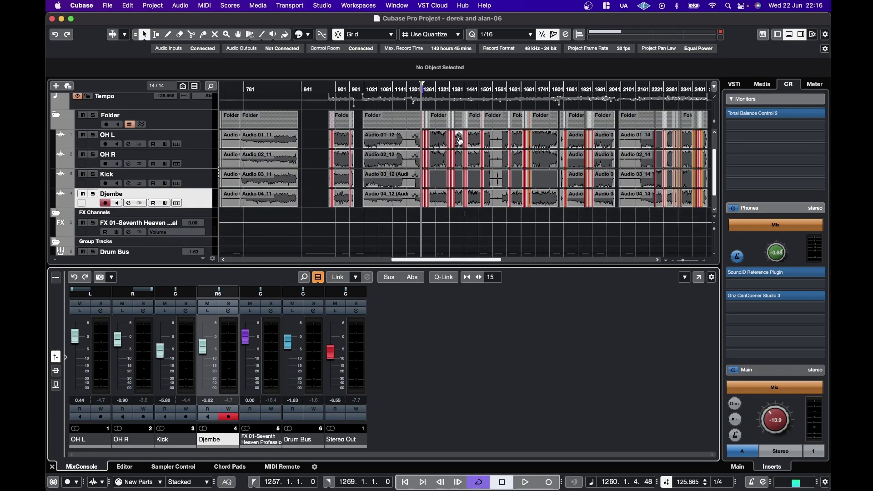
scroll(423, 134, "up", 10)
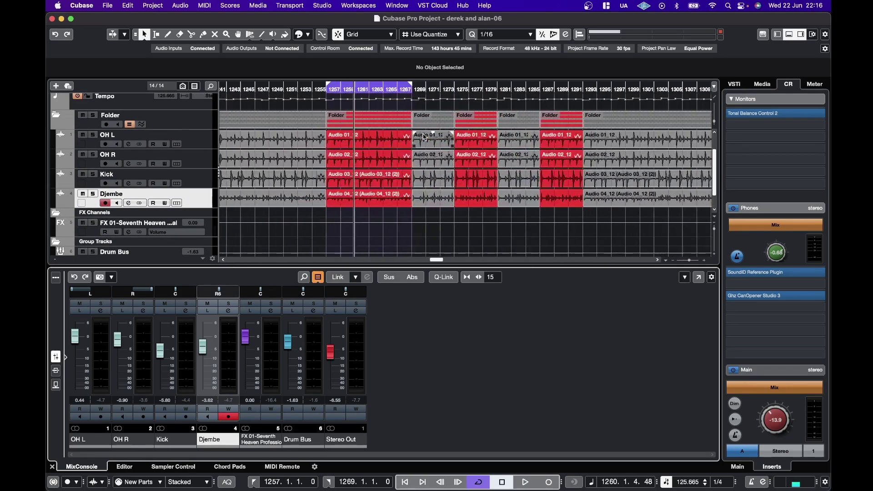
scroll(423, 136, "up", 5)
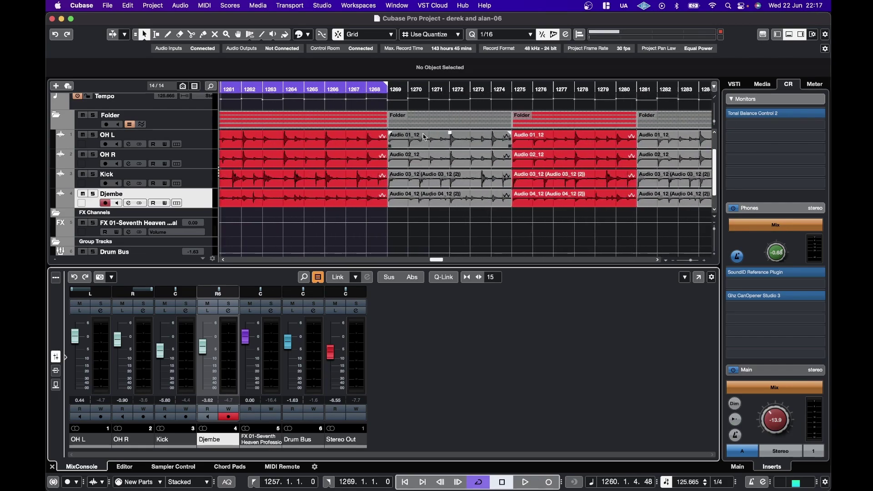
scroll(423, 136, "down", 1)
scroll(423, 137, "up", 1)
scroll(423, 136, "left", 3)
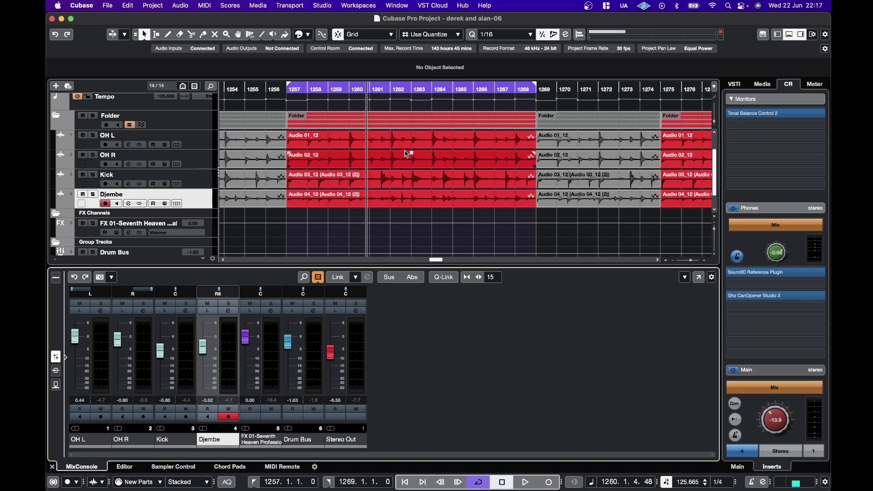
scroll(352, 174, "left", 3)
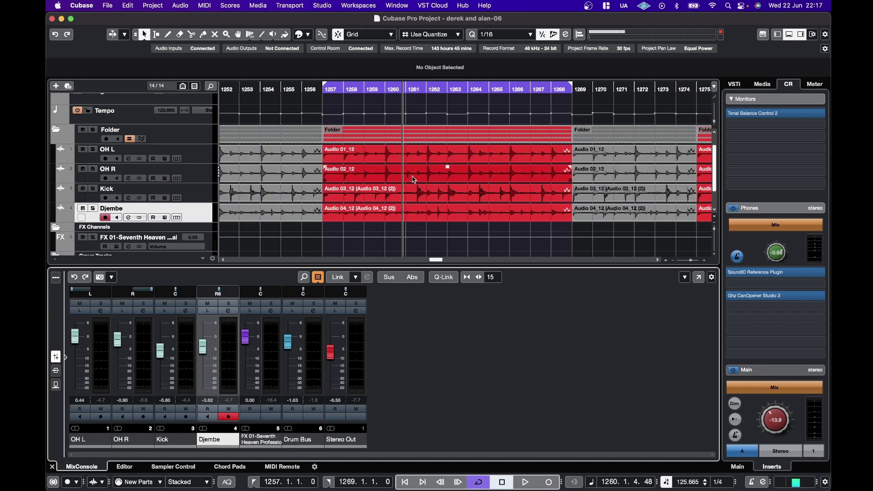
scroll(354, 174, "right", 6)
scroll(353, 174, "up", 1)
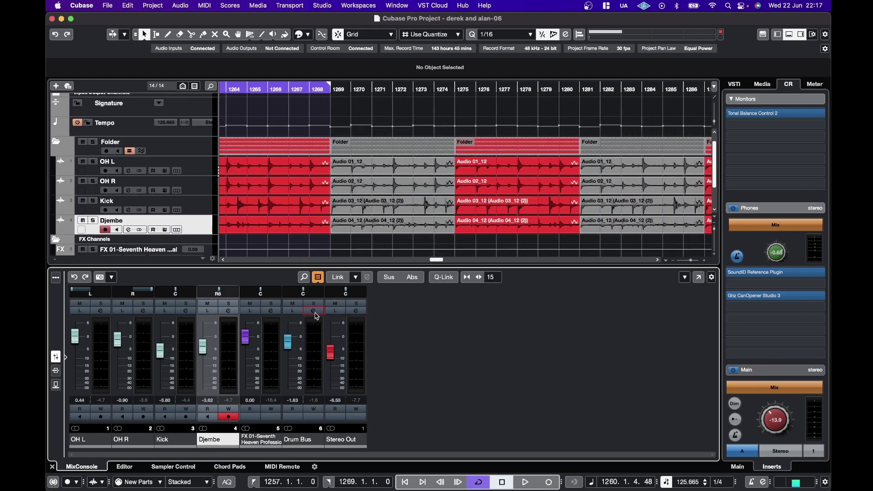
- Review the BB MO-Q and Nanopulse inserts on the Drum Bus, then close its channel settings
left_click(314, 311)
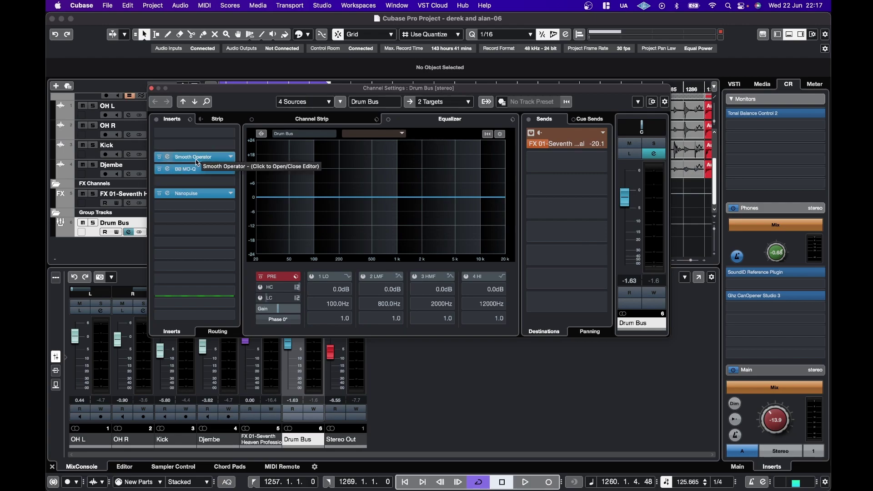
left_click(188, 170)
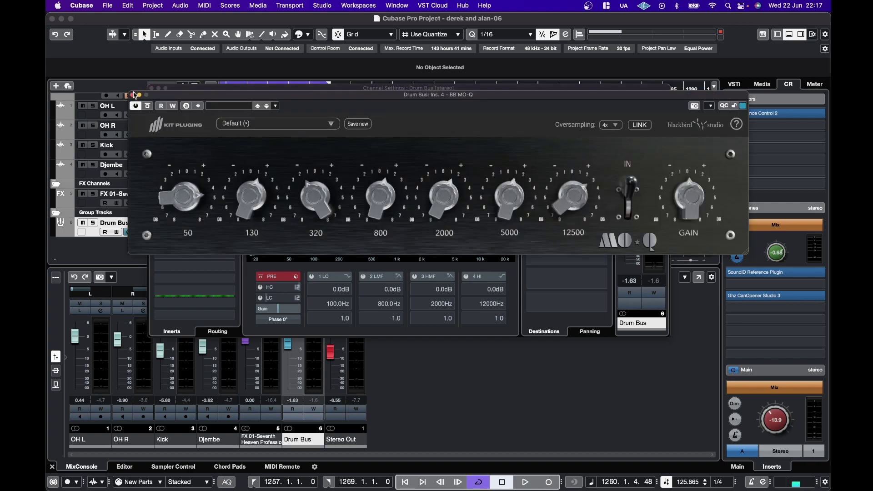
left_click(132, 95)
left_click(191, 194)
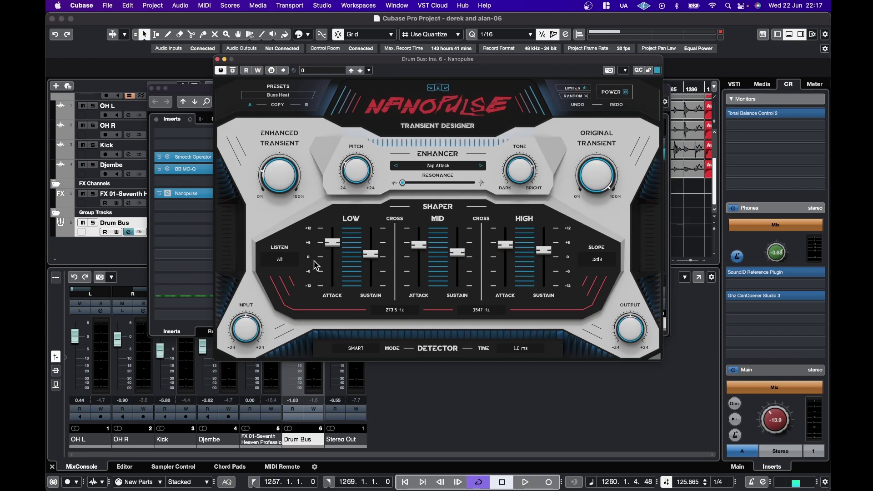
left_click(218, 59)
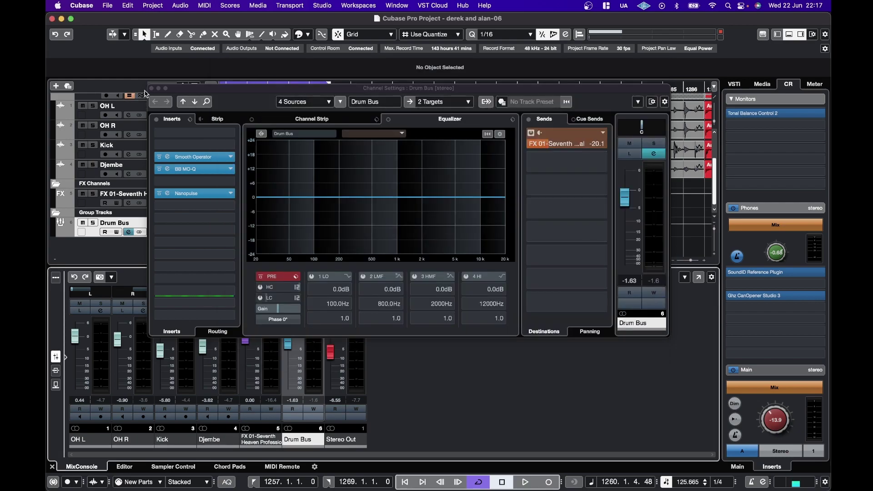
left_click_drag(184, 89, 215, 54)
left_click(171, 54)
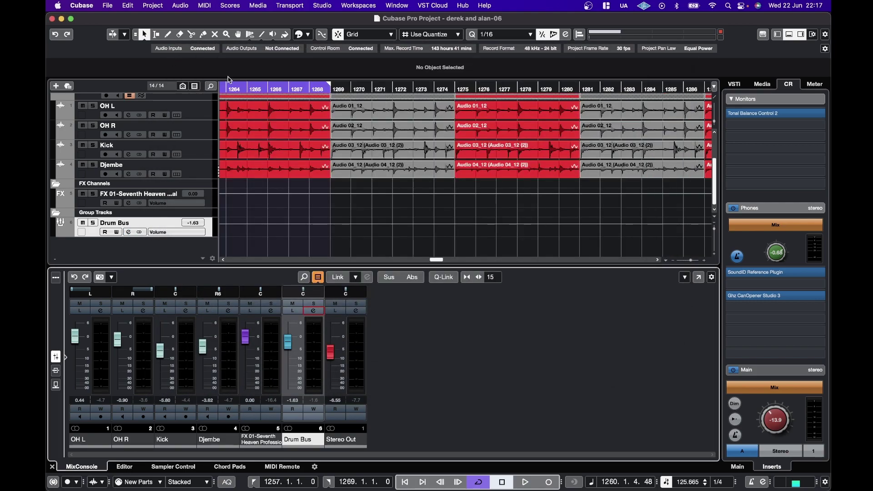
- Play the looped drum section and compare the Drum Bus with Smooth Operator bypassed and active
scroll(350, 117, "left", 5)
key("space")
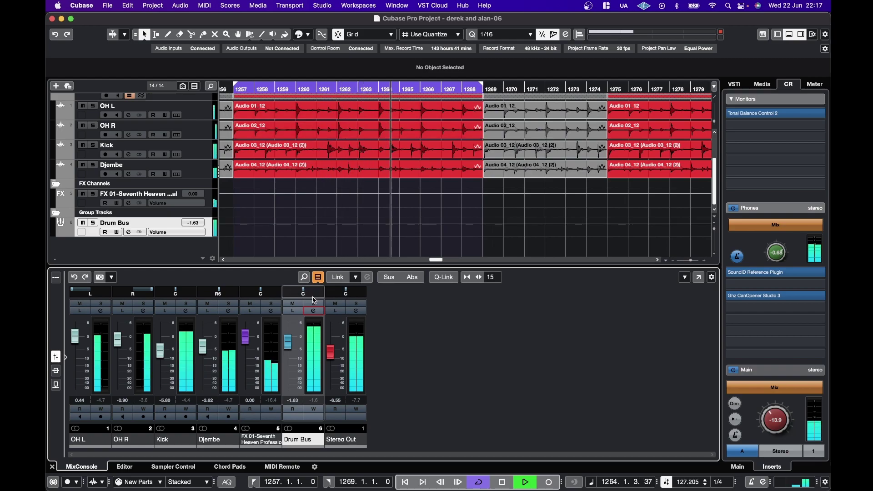
left_click(313, 313)
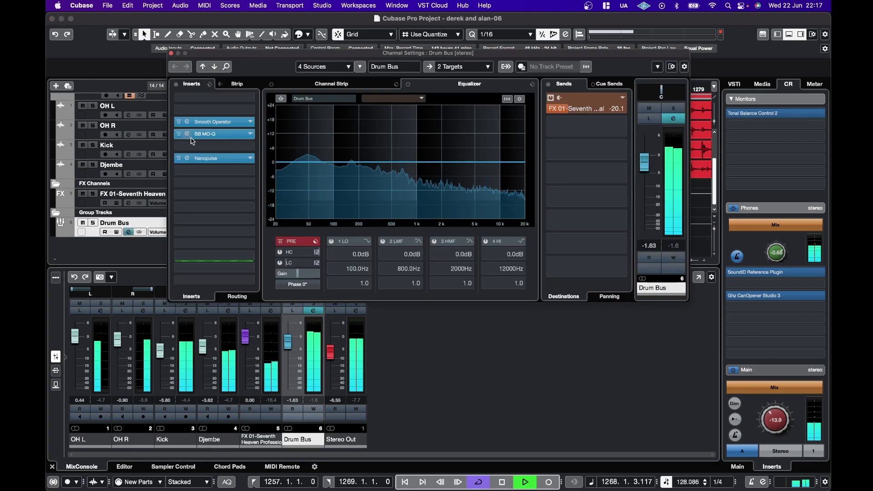
left_click(214, 122)
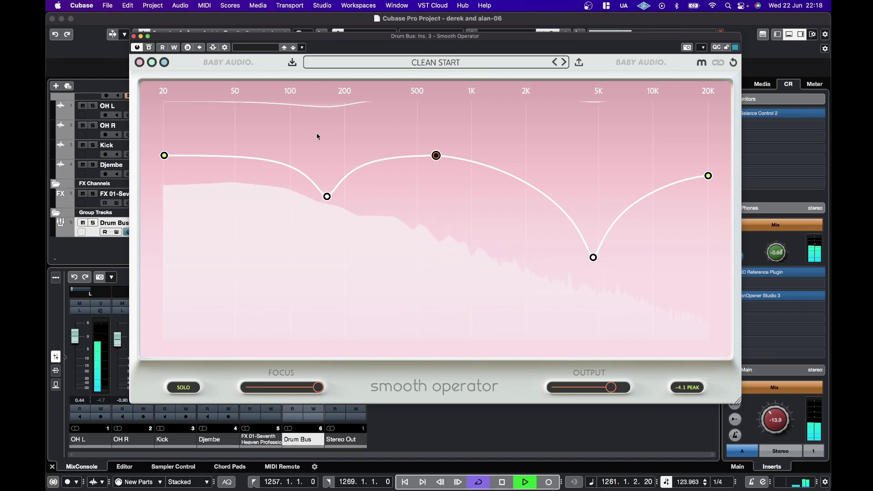
left_click(224, 65)
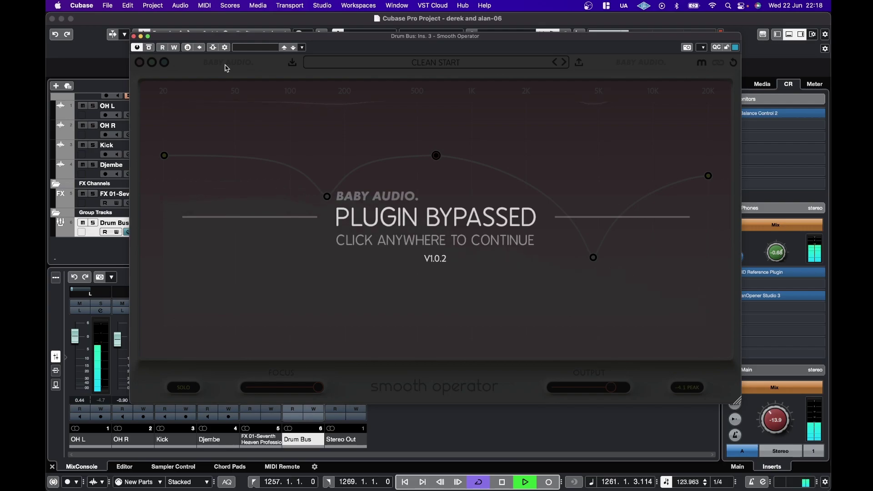
left_click(226, 68)
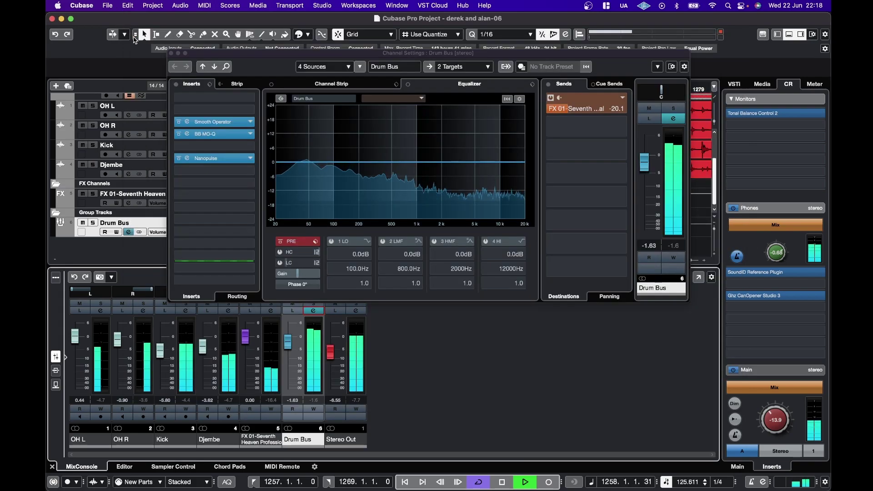
- Compare the Drum Bus sound with the BB MO-Q equalizer bypassed and active, then close the plug-in
left_click(211, 134)
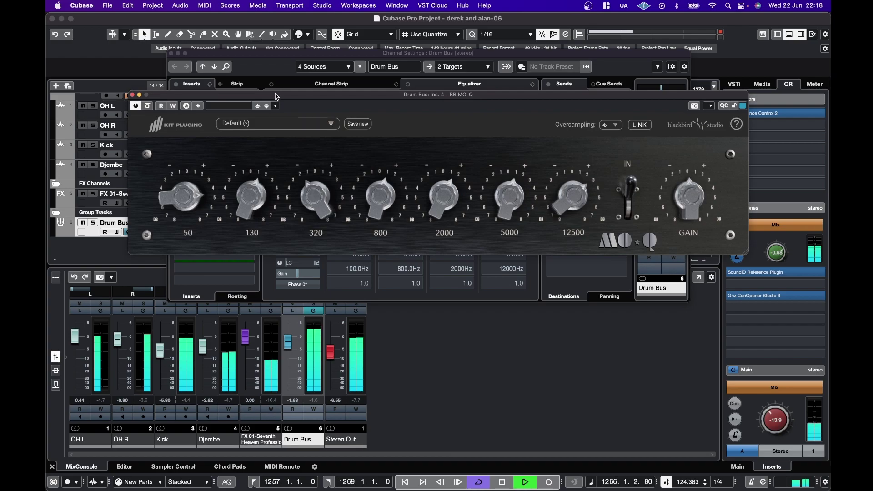
left_click_drag(275, 96, 276, 142)
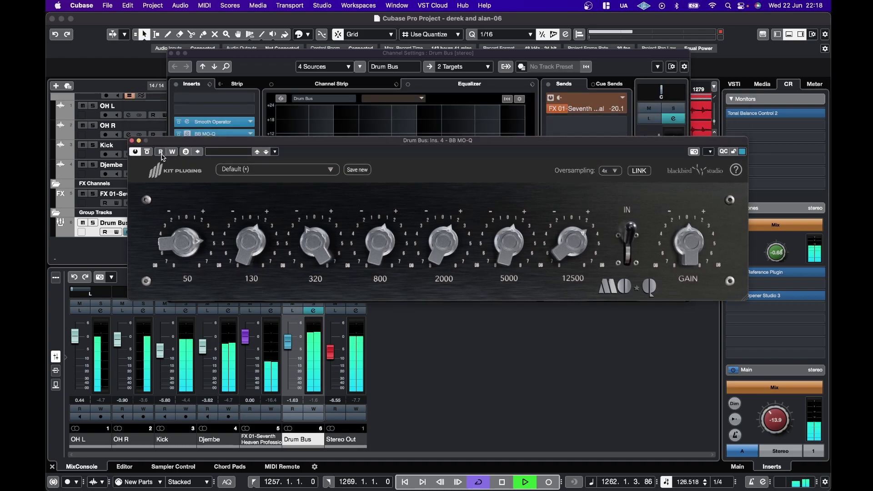
left_click(148, 151)
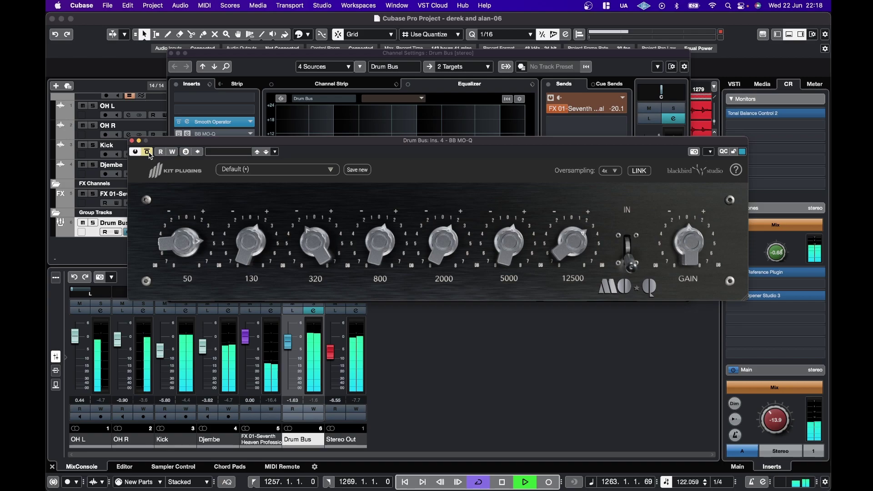
left_click(148, 152)
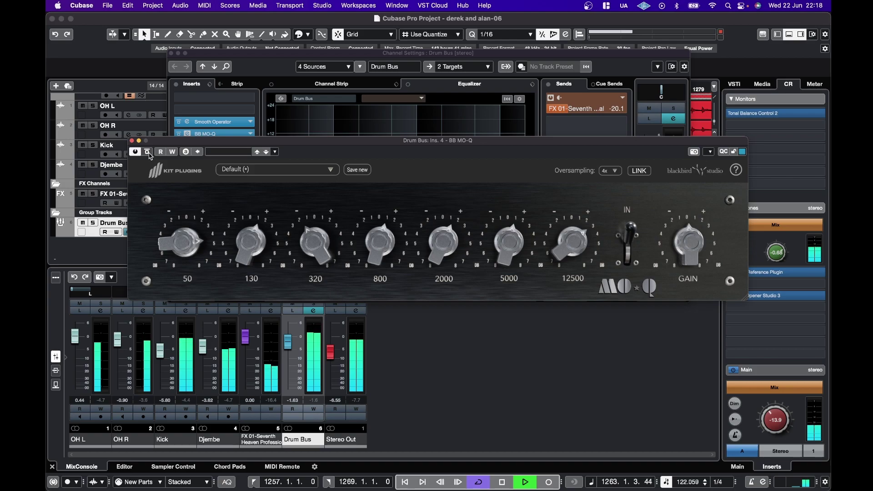
left_click(132, 140)
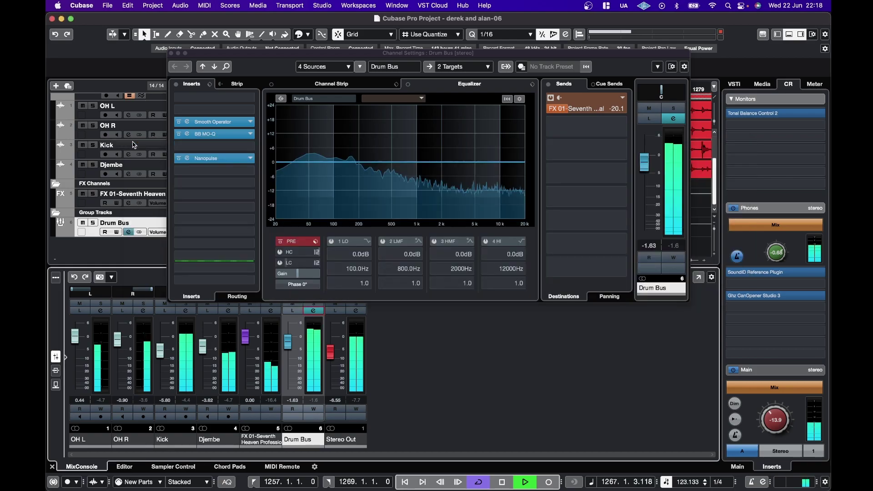
- Compare the Drum Bus sound with Nanopulse bypassed and active, then close the plug-in and channel settings
left_click(206, 159)
left_click(232, 71)
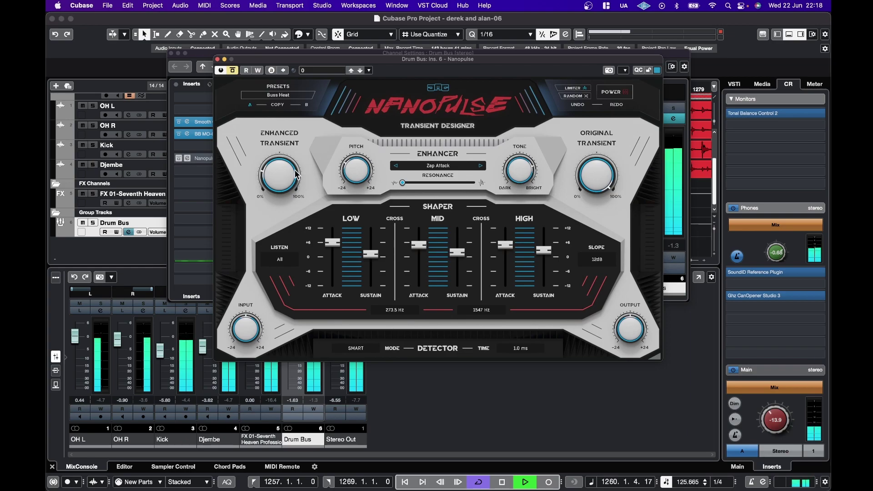
left_click(233, 71)
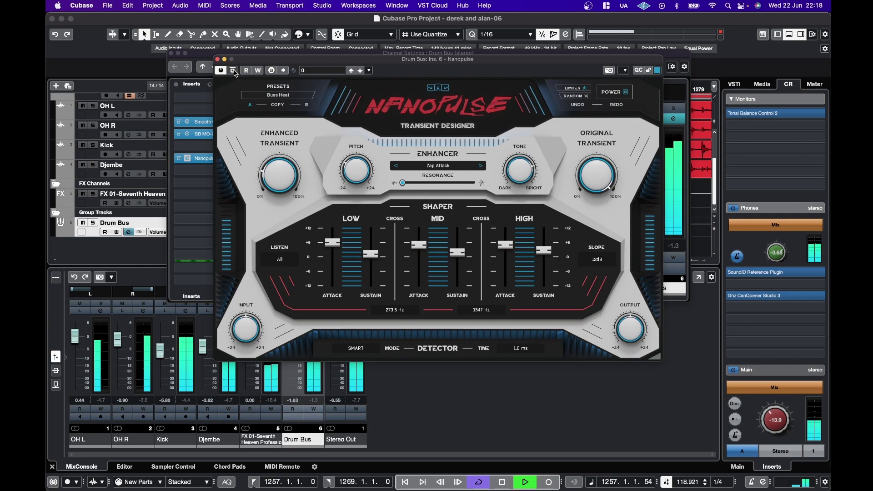
left_click(218, 59)
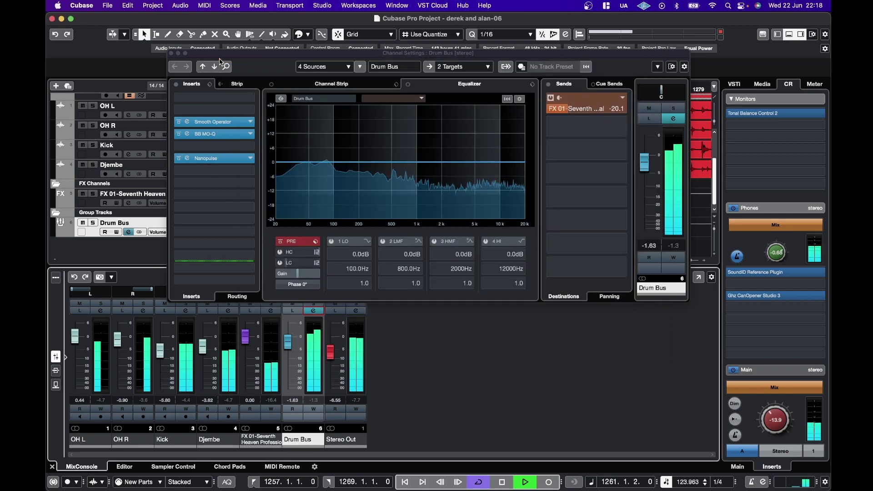
left_click(172, 55)
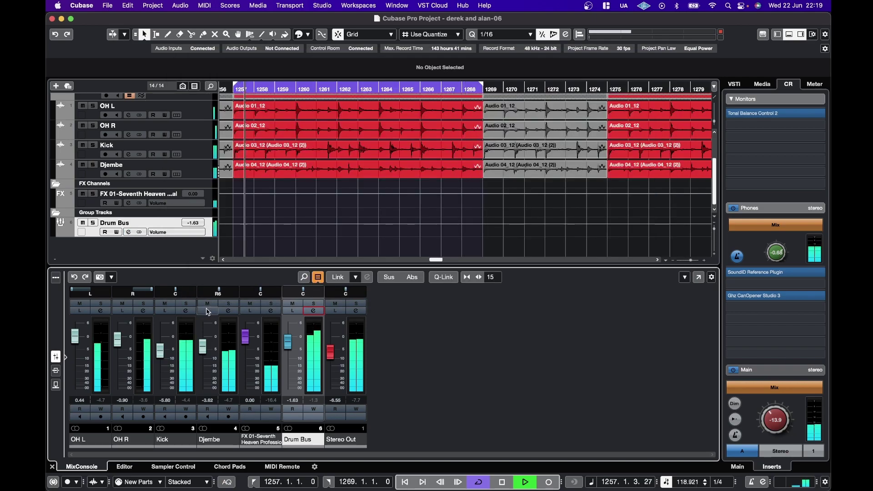
- Insert Neutron 4 below Virtual Mix Rack on the OH L channel and run its Assistant on the playing drums
left_click(100, 313)
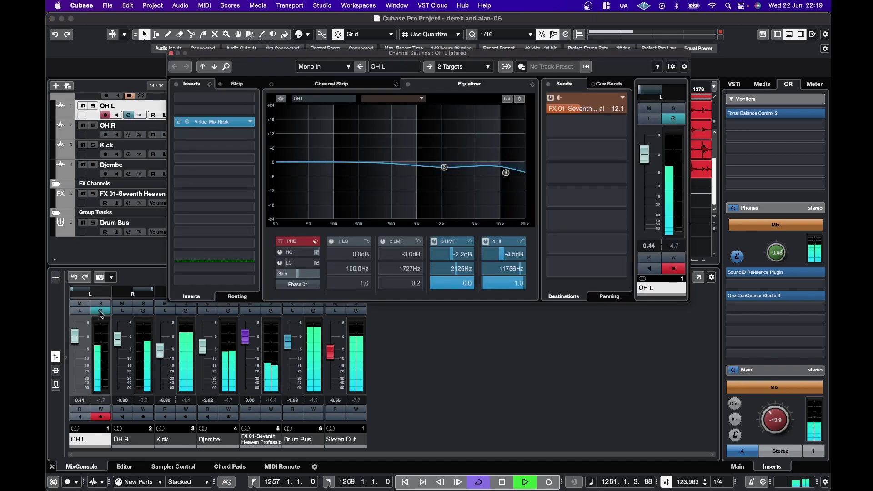
left_click(214, 135)
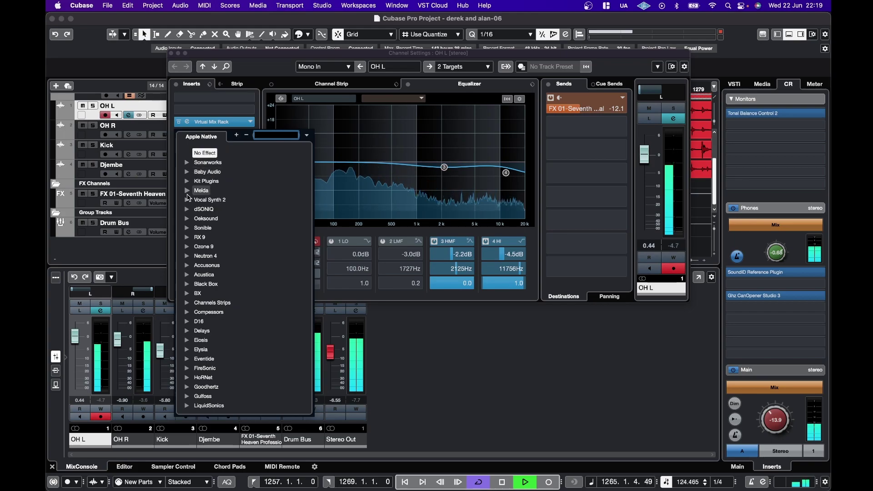
left_click(187, 256)
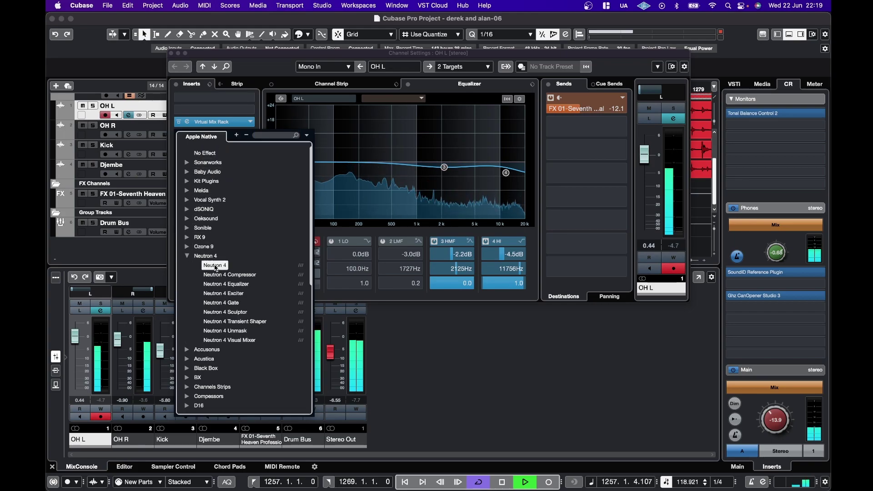
left_click(218, 265)
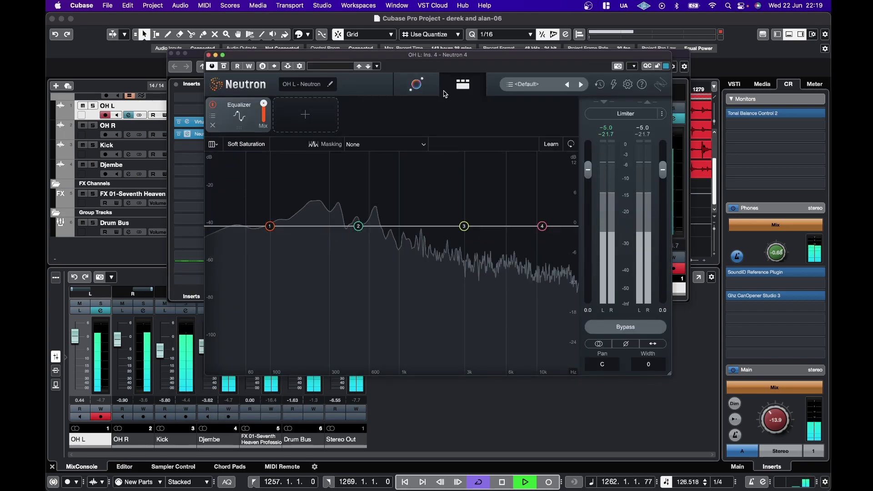
left_click(427, 87)
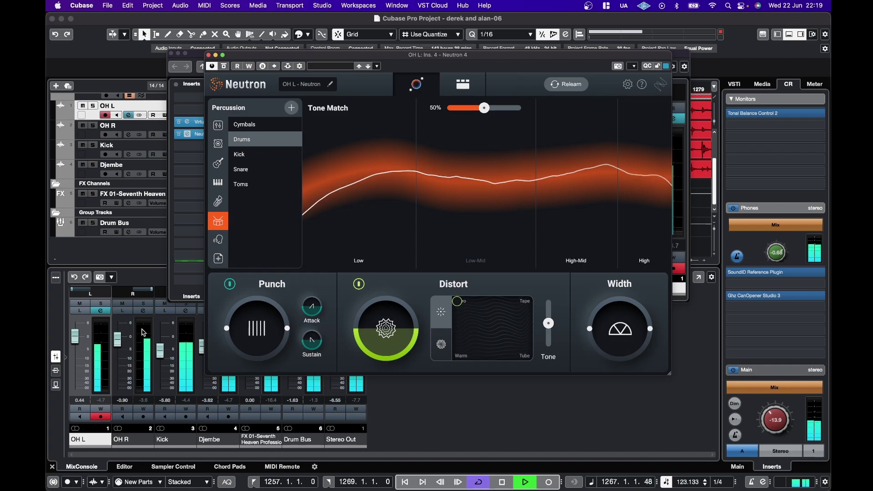
left_click(208, 55)
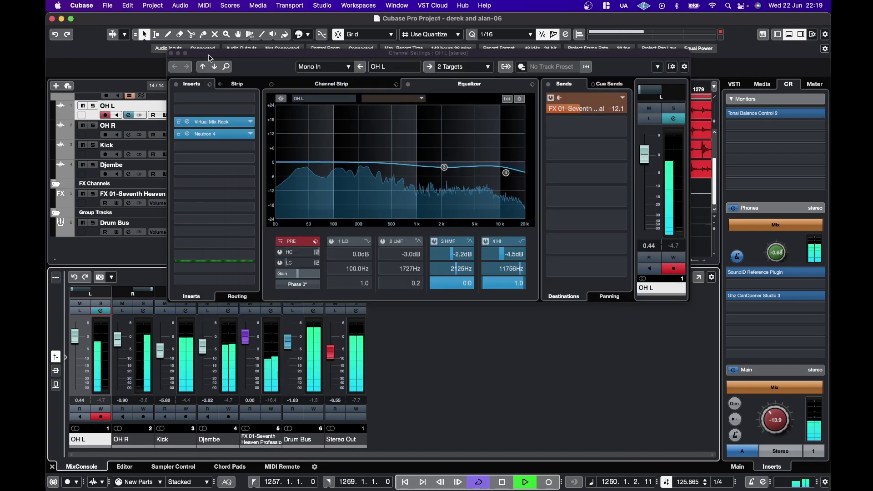
left_click(171, 53)
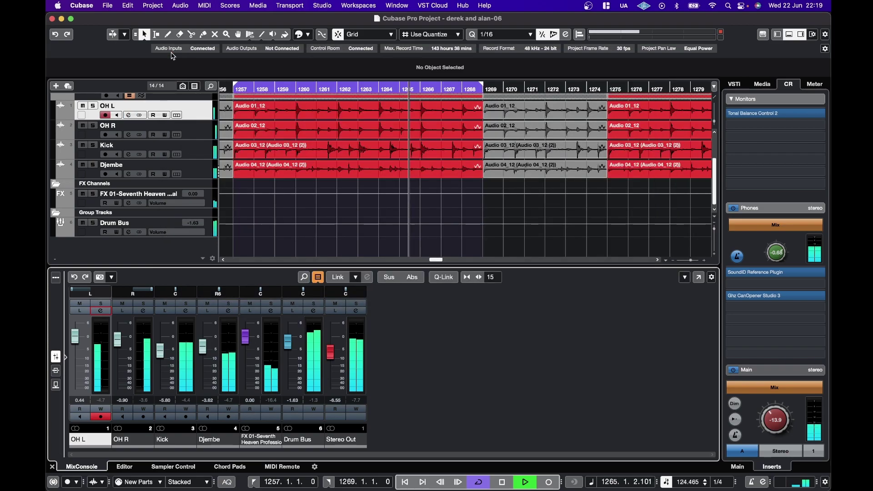
- Insert Neutron 4 below Virtual Mix Rack on the OH R channel
left_click(143, 311)
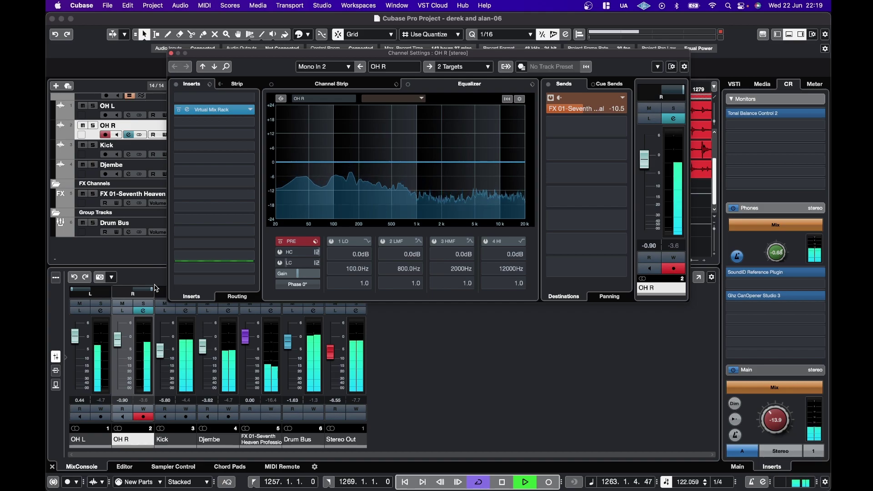
left_click(232, 124)
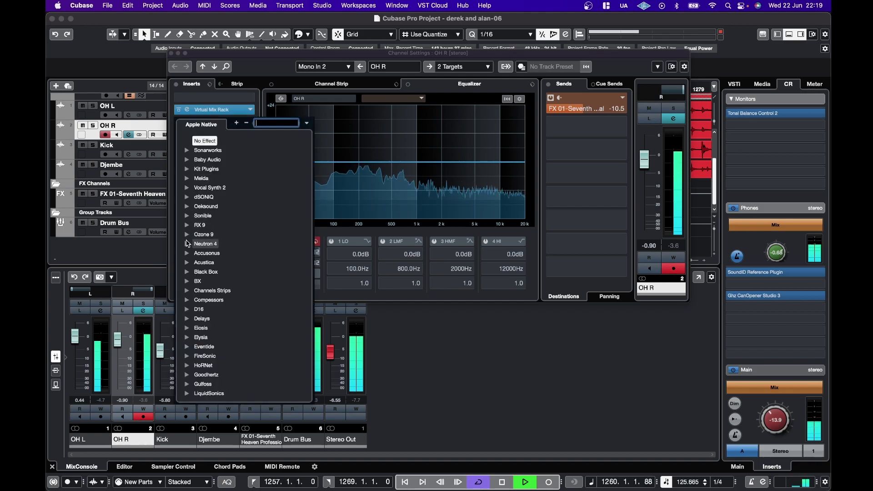
left_click(190, 216)
left_click(207, 253)
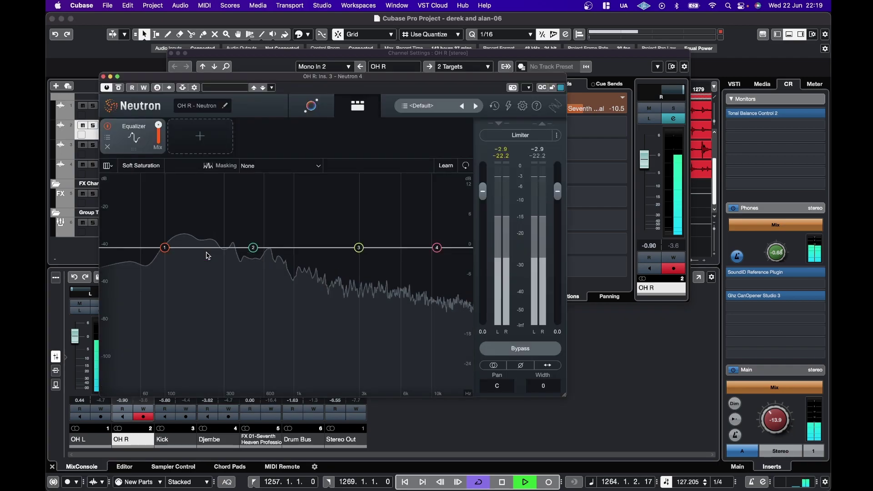
- Run the Neutron 4 Assistant on the playing OH R channel, then close the plug-in
left_click(311, 105)
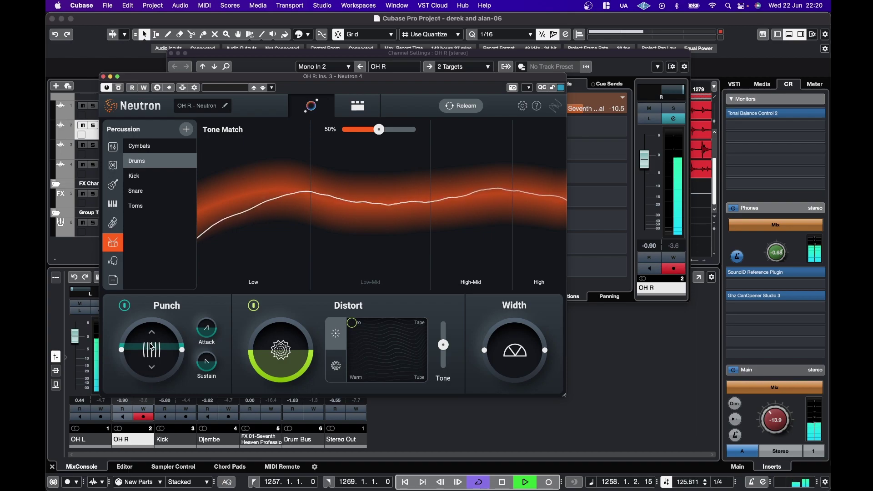
left_click(103, 77)
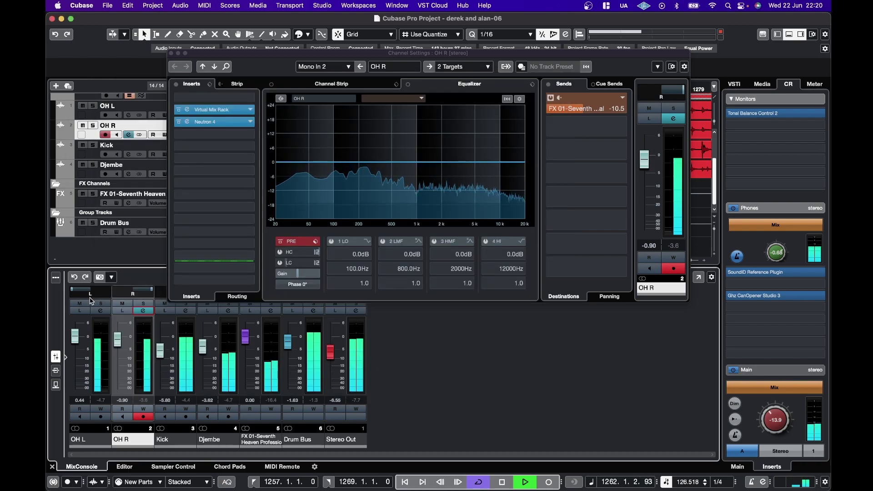
- Review the Assistant result and module chain of Neutron 4 on OH L, then close the plug-in and channel settings
left_click(104, 312)
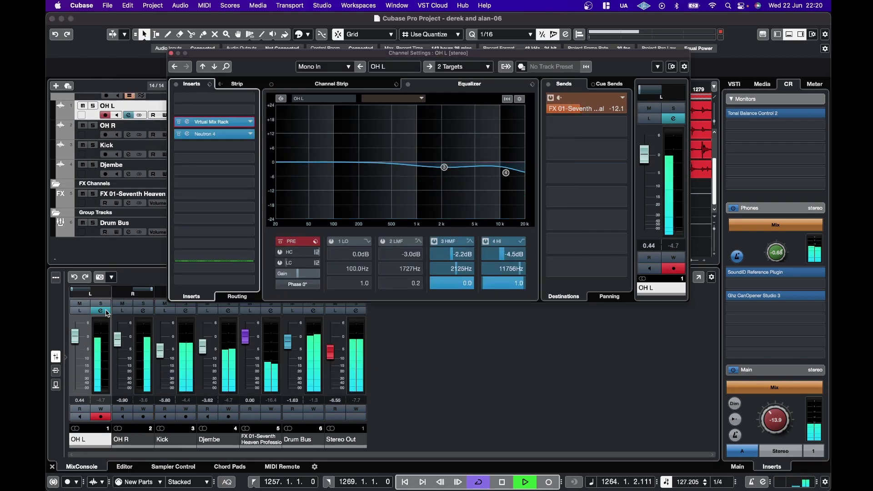
left_click(222, 134)
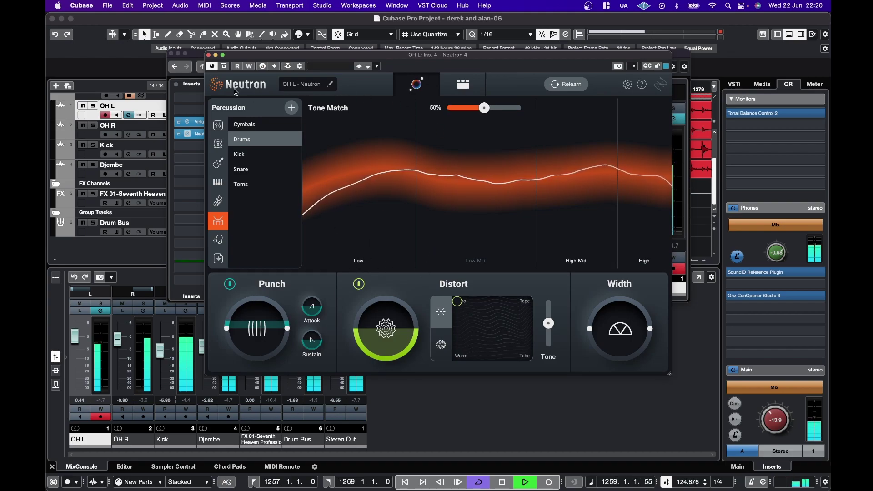
left_click(457, 84)
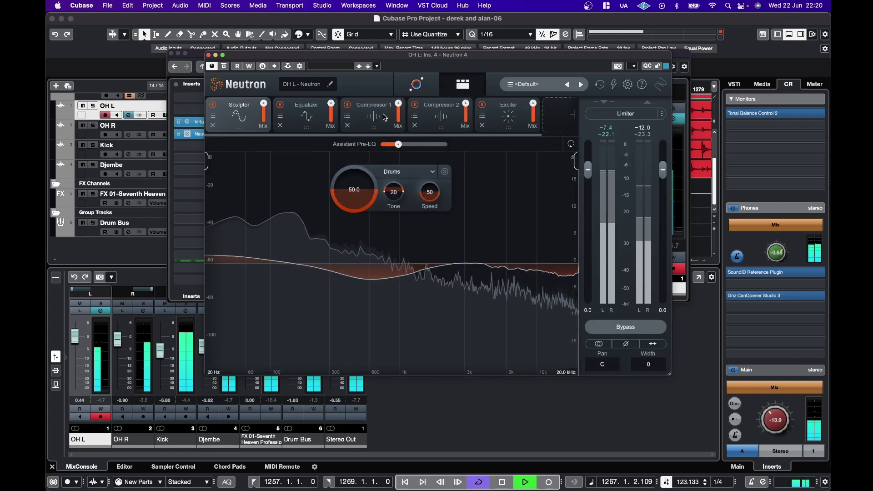
left_click(209, 55)
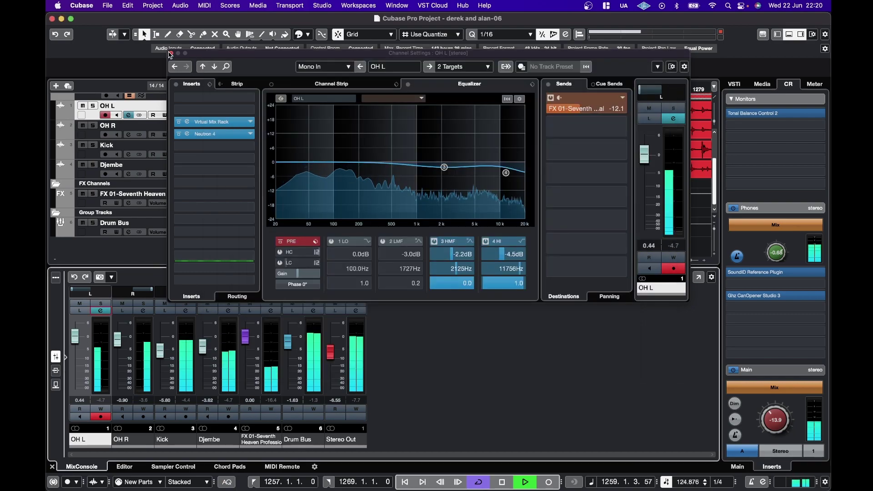
key("super+w")
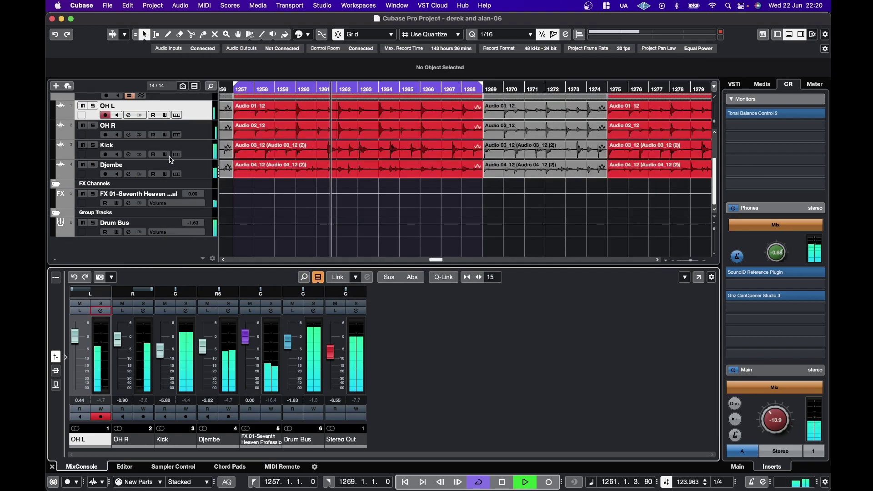
- Insert Neutron 4 below Virtual Mix Rack on the Kick channel
left_click(188, 313)
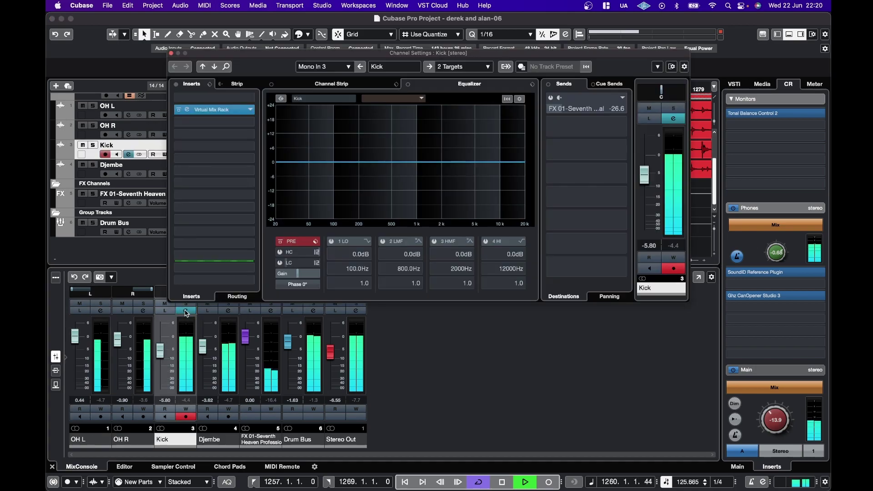
left_click(214, 122)
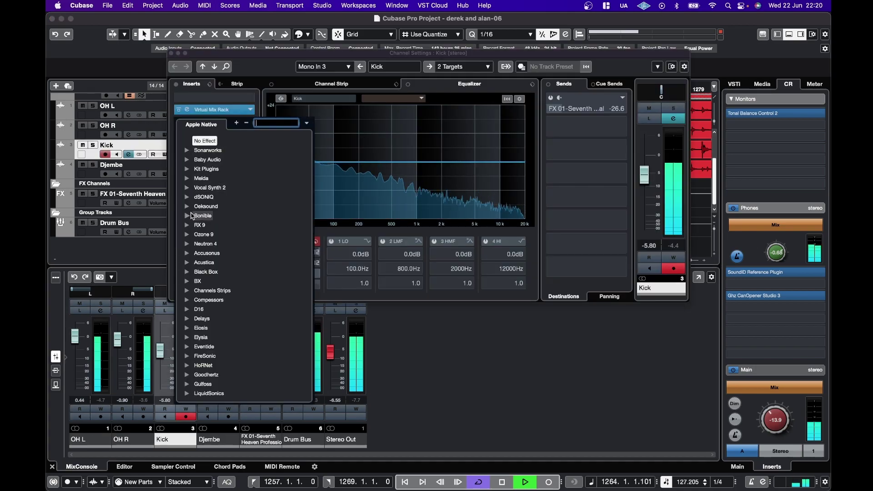
left_click(205, 244)
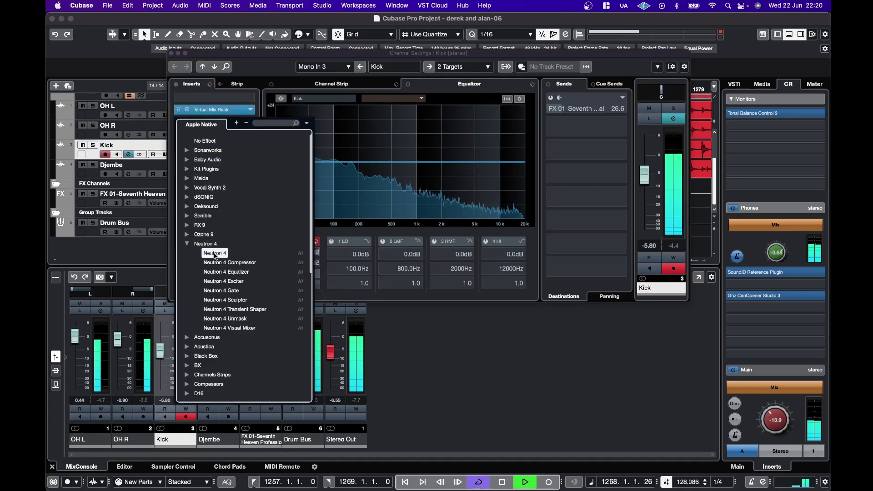
left_click(215, 255)
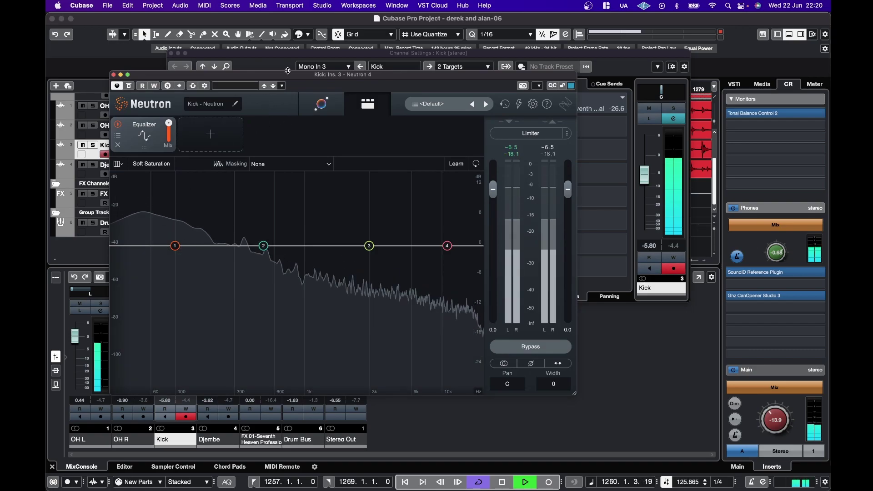
left_click_drag(278, 77, 355, 63)
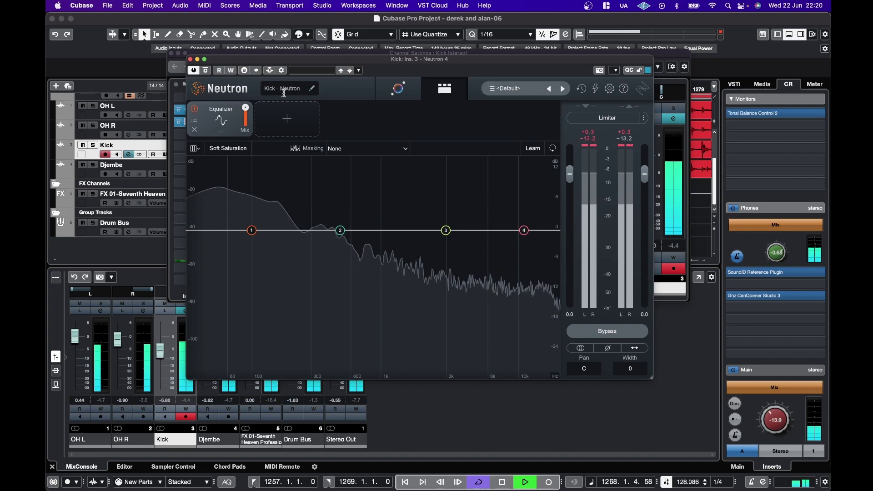
- Run the Neutron 4 Assistant on the Kick, set the target to Kick and Tone Match to 42%, then close the windows
left_click(399, 88)
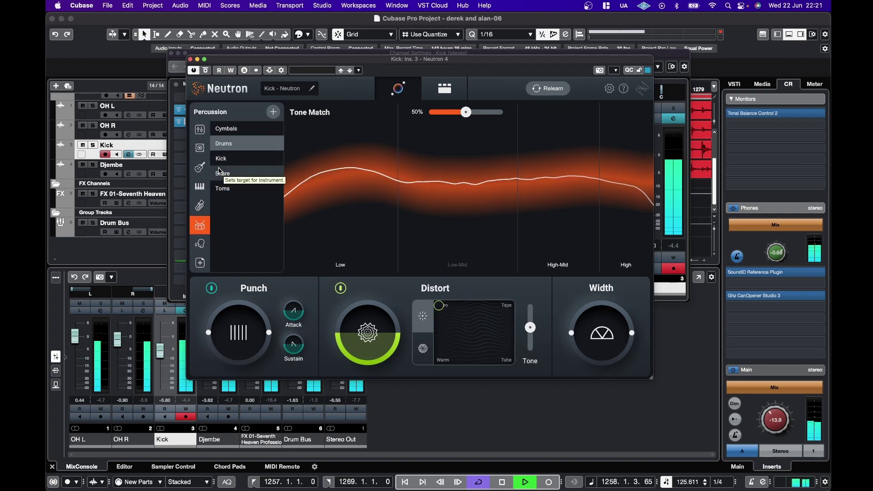
left_click(223, 155)
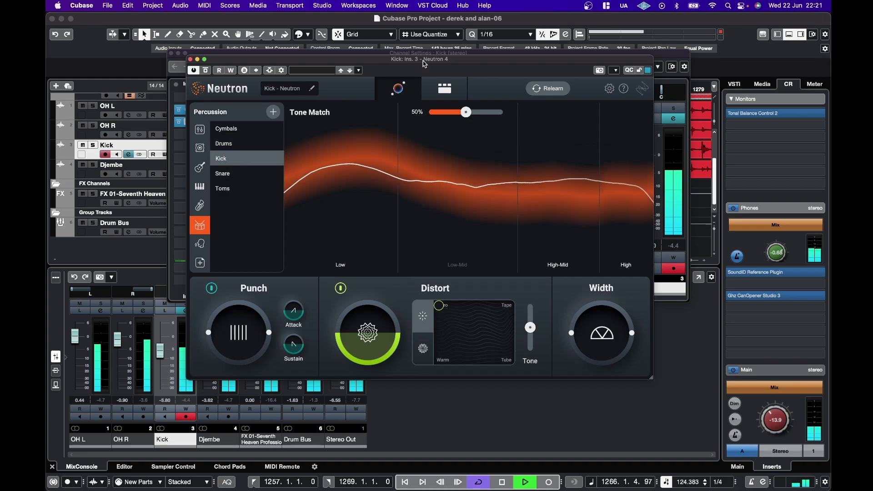
left_click_drag(423, 63, 353, 55)
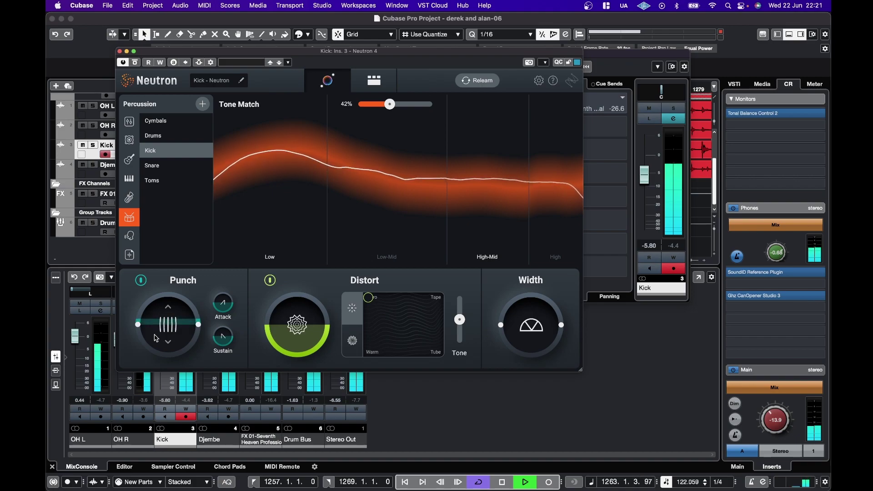
left_click(120, 52)
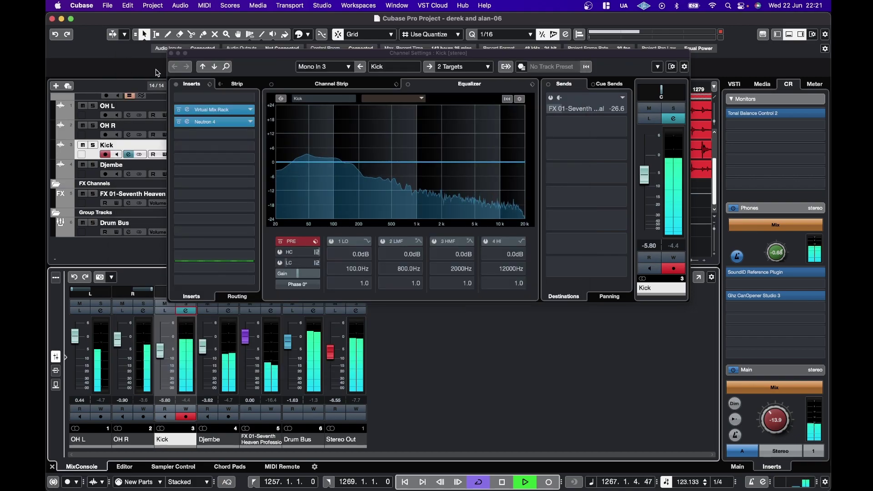
left_click(186, 312)
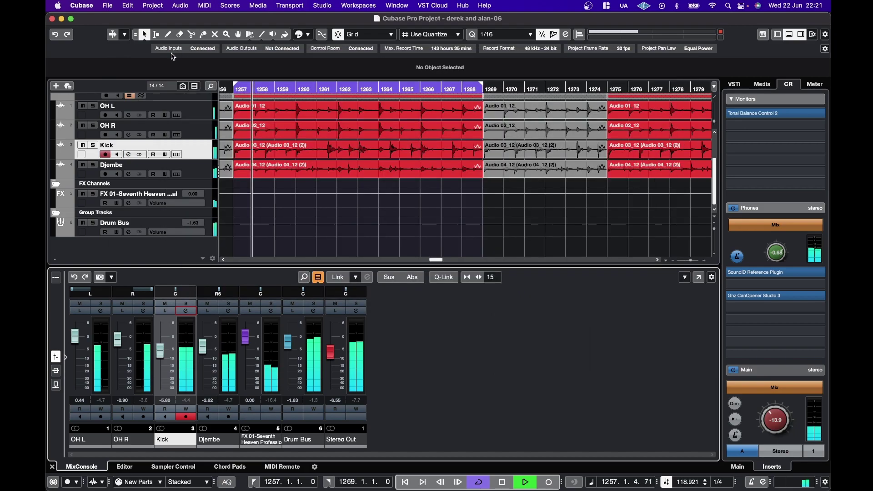
- Insert Neutron 4 below Virtual Mix Rack on the Djembe channel and run its Assistant, with Tone Match at 37%
left_click(228, 310)
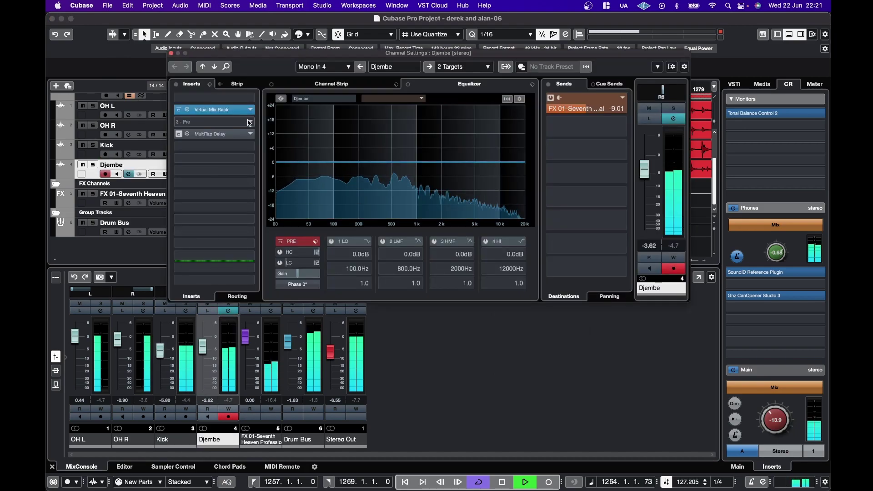
left_click(213, 121)
left_click(201, 244)
left_click(211, 252)
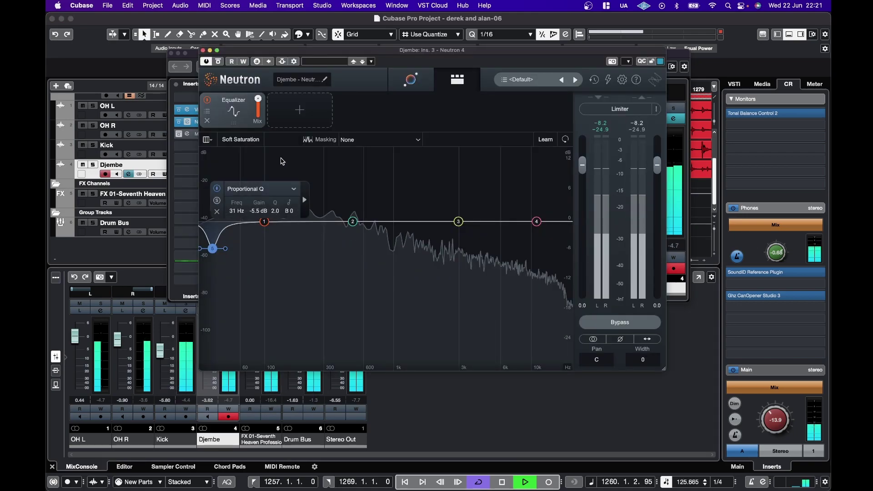
left_click(404, 82)
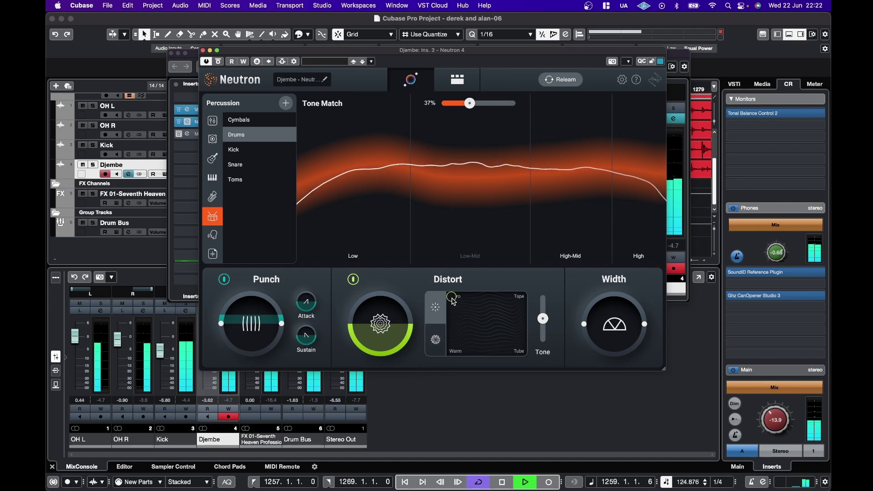
- Shift the Djembe's Distort blend from the Retro corner toward Tape, then close the plug-in and channel settings
left_click(503, 312)
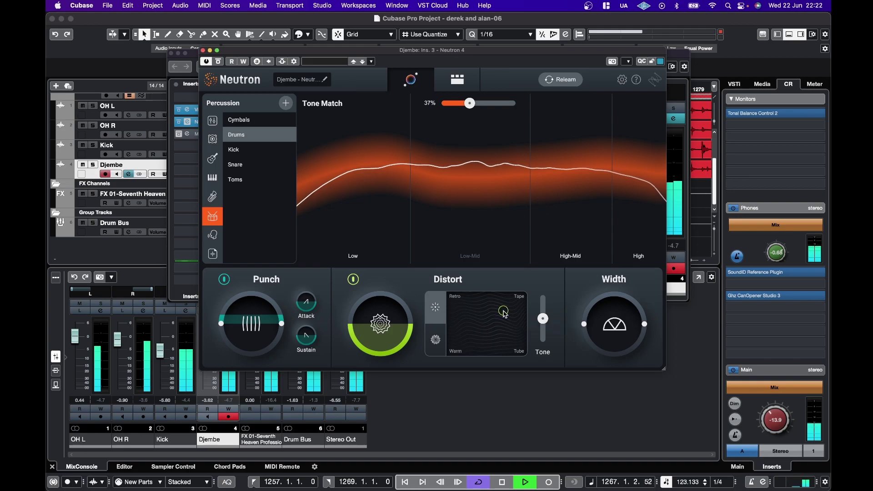
left_click(203, 50)
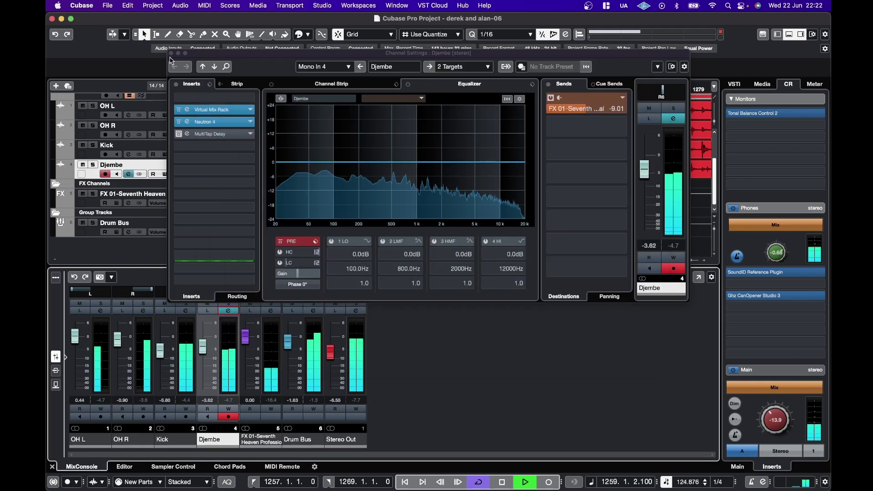
key("super+w")
- Shift the Distort blend in OH L's Neutron 4 from the Retro corner toward Tape, then close the plug-in and channel settings
left_click(100, 310)
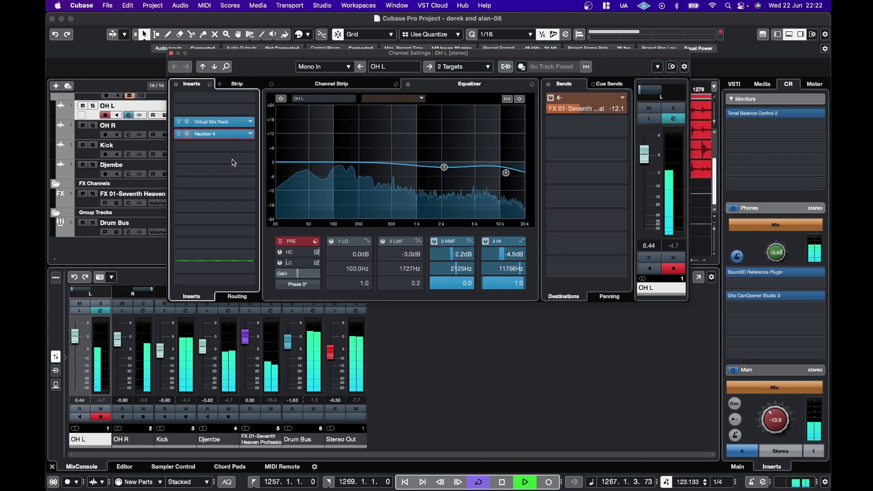
left_click(205, 134)
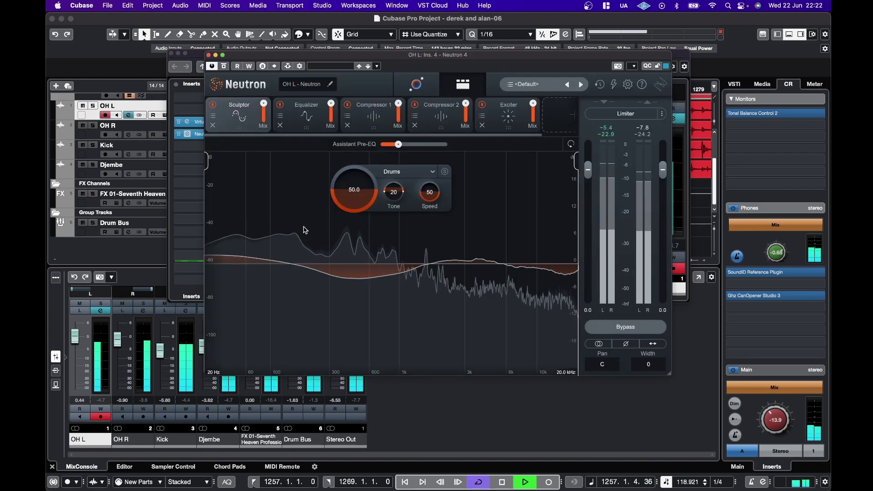
left_click(416, 84)
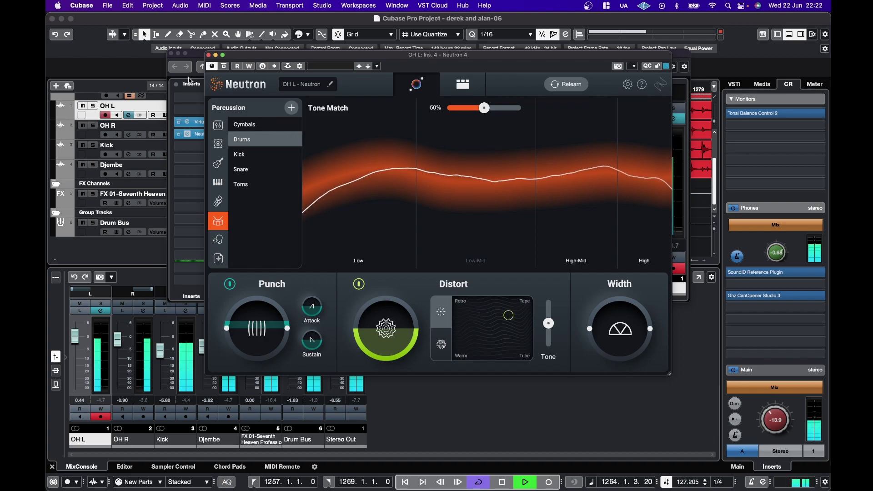
left_click(209, 54)
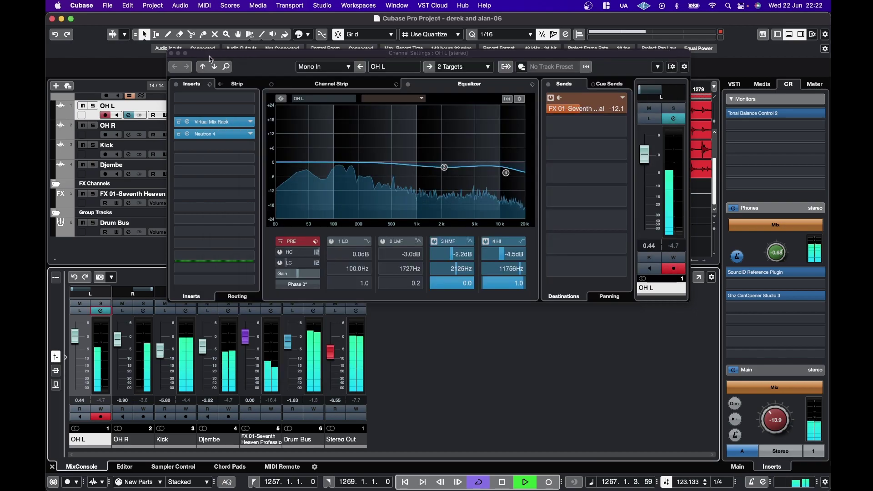
left_click(171, 54)
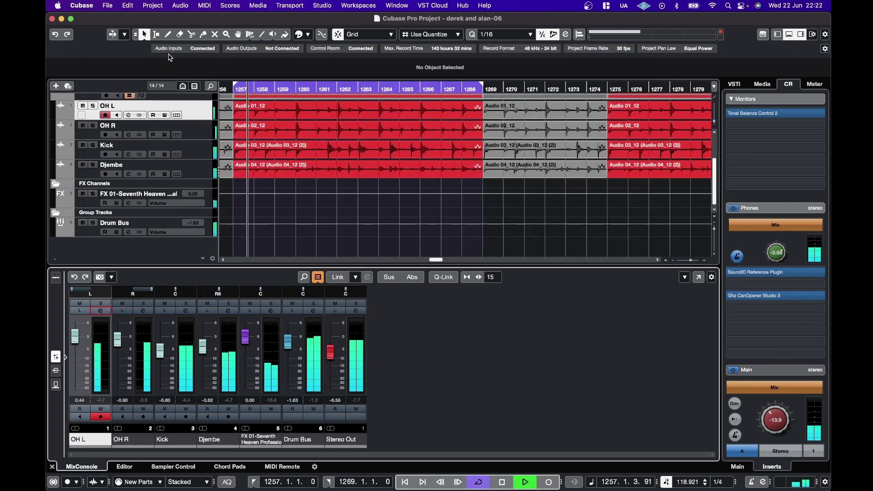
- Shift the Distort blend in OH R's Neutron 4 from the Retro corner toward Tape, then close the plug-in
left_click(143, 310)
left_click(219, 123)
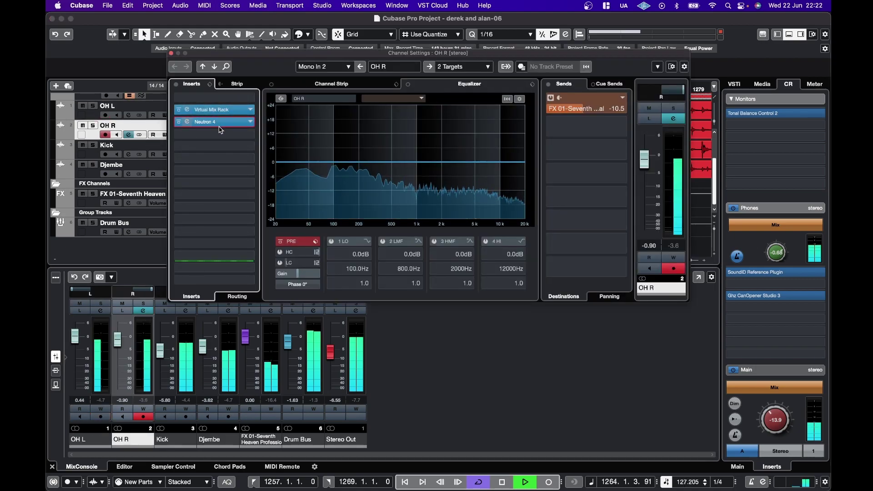
left_click(219, 123)
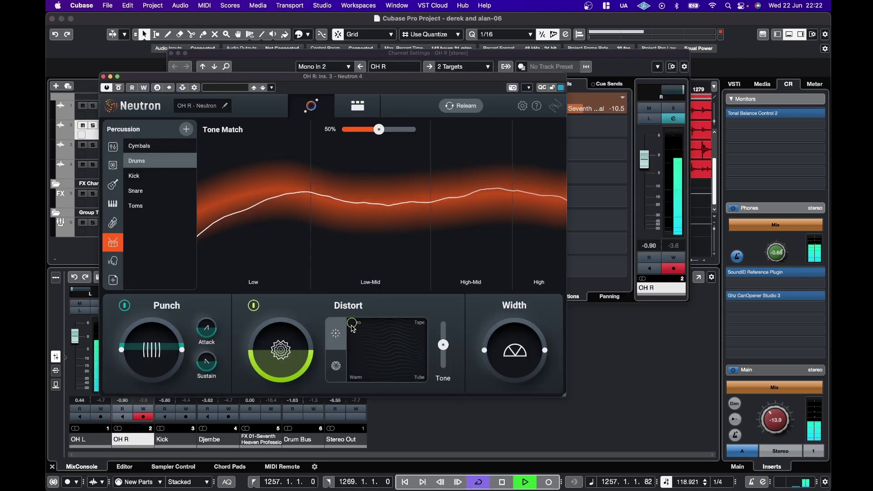
left_click_drag(354, 329, 405, 339)
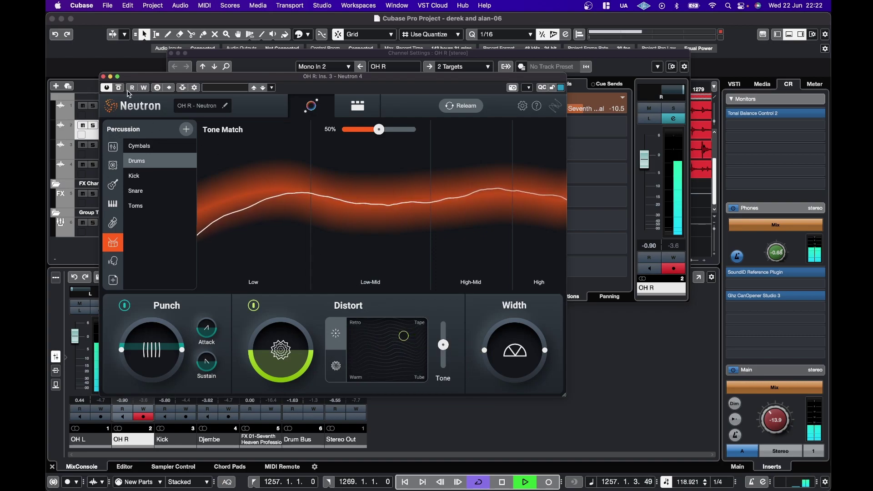
left_click(103, 76)
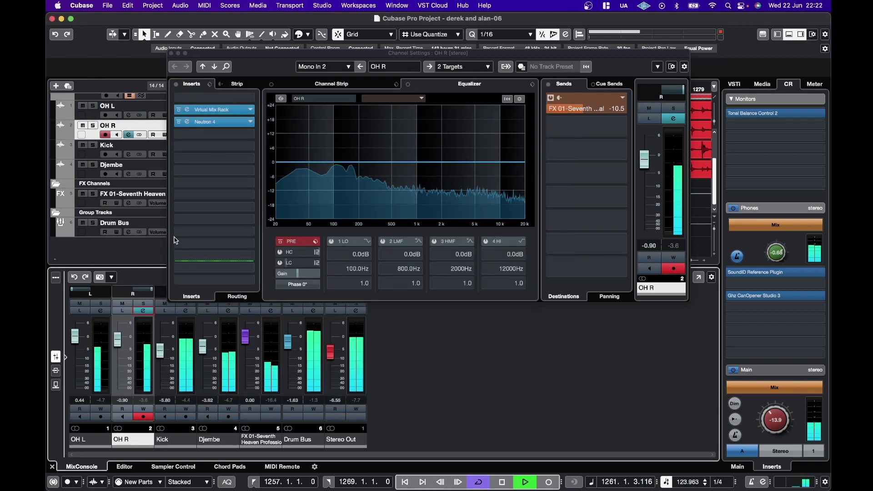
- Shift the Distort blend in the Kick's Neutron 4 from Retro to between Tape and Tube, then show the detailed module view
left_click(186, 311)
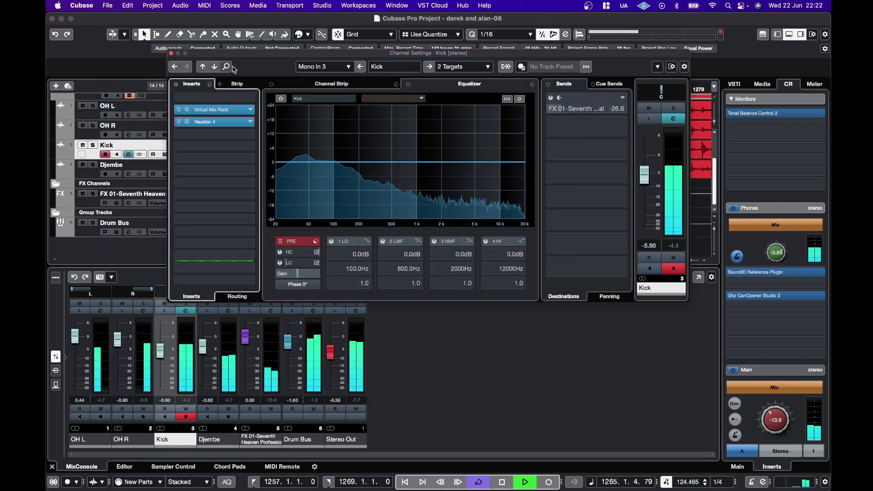
left_click(218, 121)
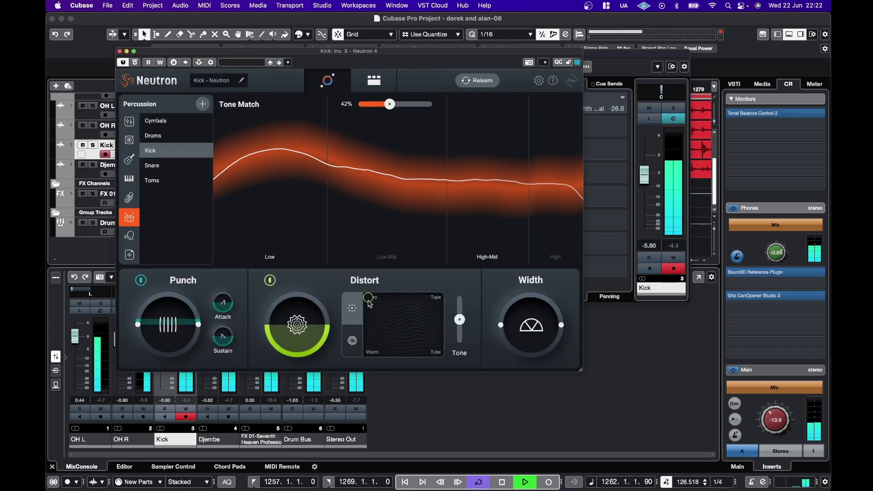
left_click_drag(370, 303, 428, 323)
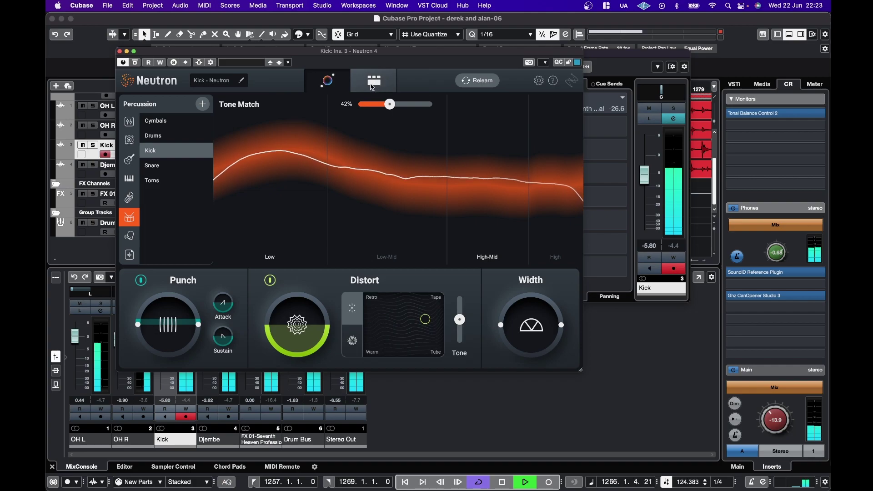
left_click(372, 84)
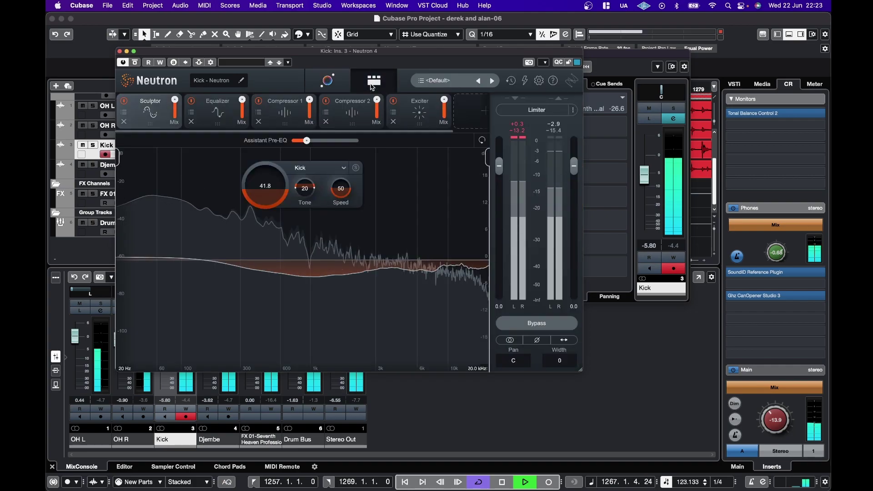
- Solo the Kick channel and bring its Neutron 4 window back to the front
left_click(675, 108)
left_click(674, 118)
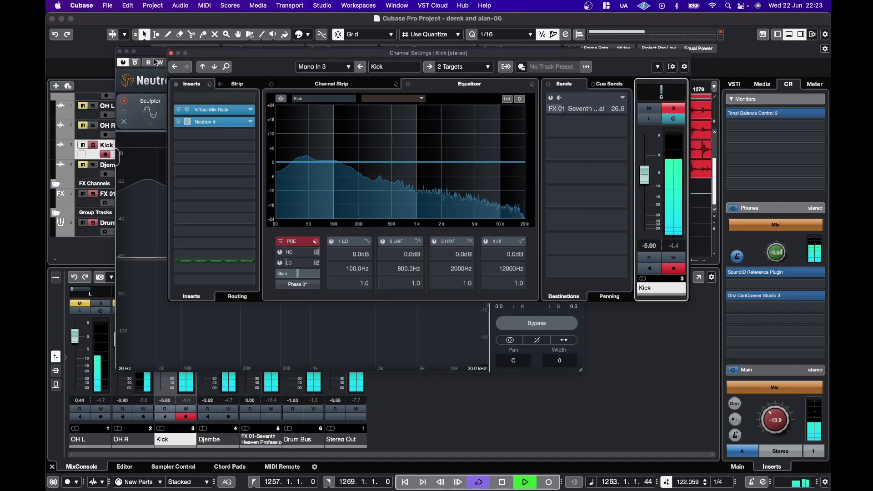
left_click(155, 62)
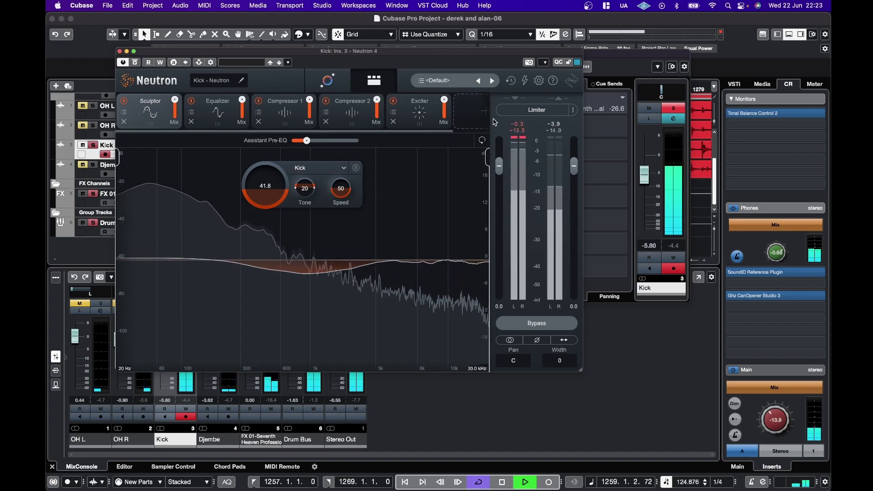
- Add a Gate module to the Kick's Neutron 4 and move it to the start of the module chain
left_click(466, 117)
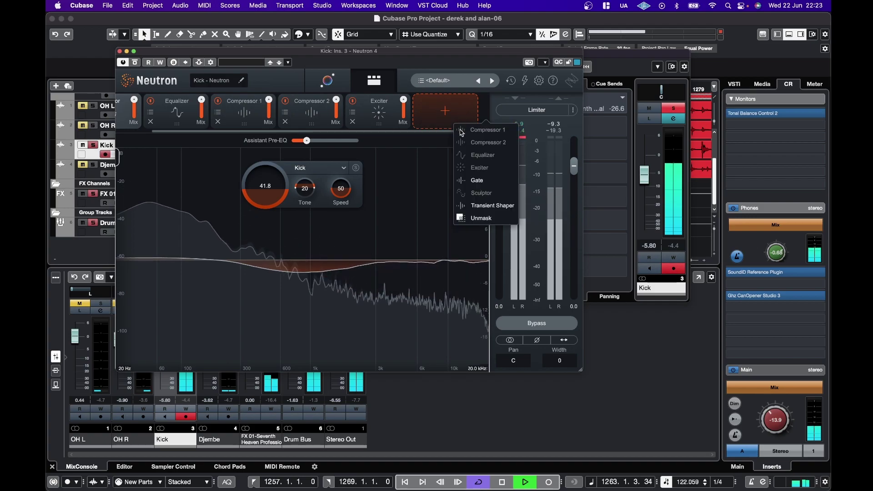
left_click(471, 179)
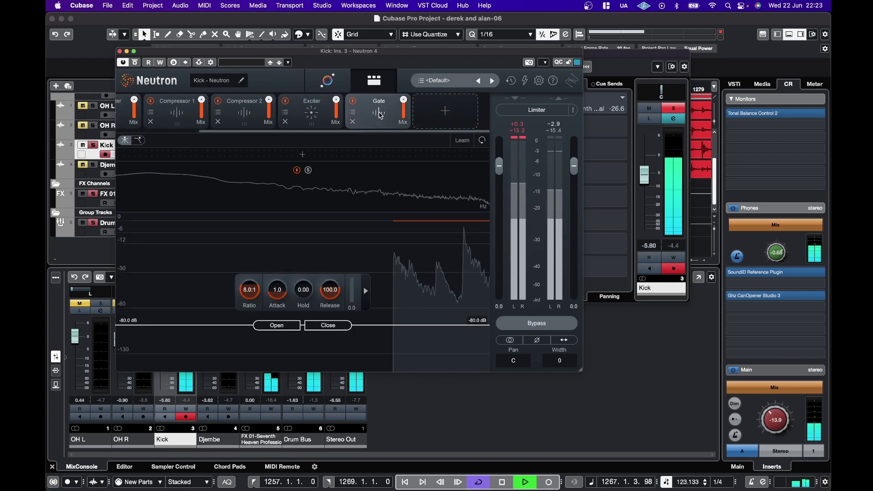
left_click_drag(382, 116, 120, 113)
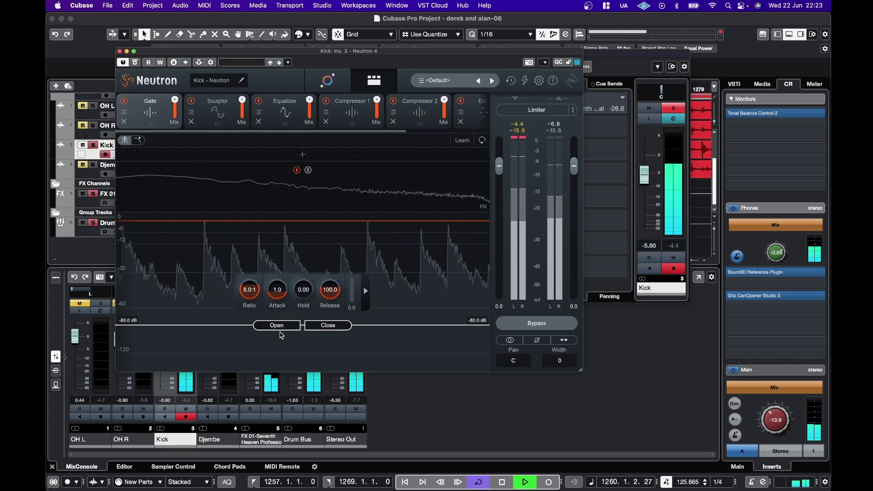
- Raise the Gate's Open and Close thresholds together to -11.6 dB
left_click_drag(271, 326, 269, 247)
left_click_drag(327, 246, 310, 247)
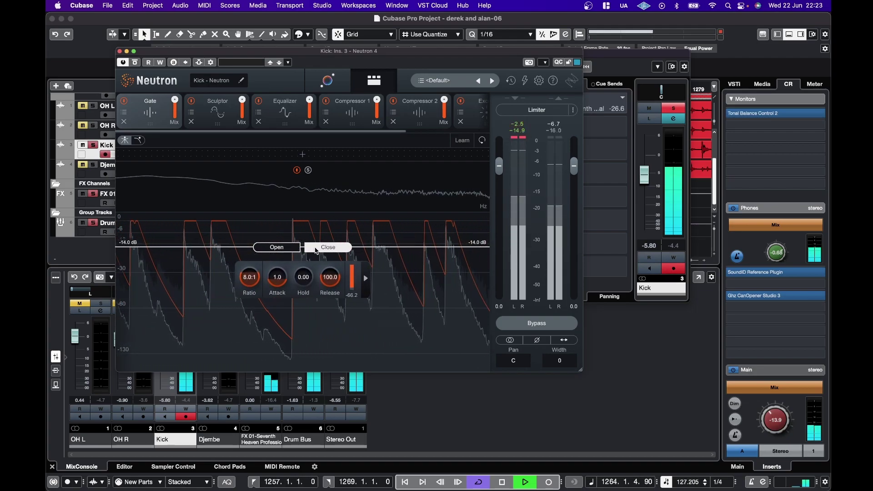
left_click_drag(282, 247, 281, 243)
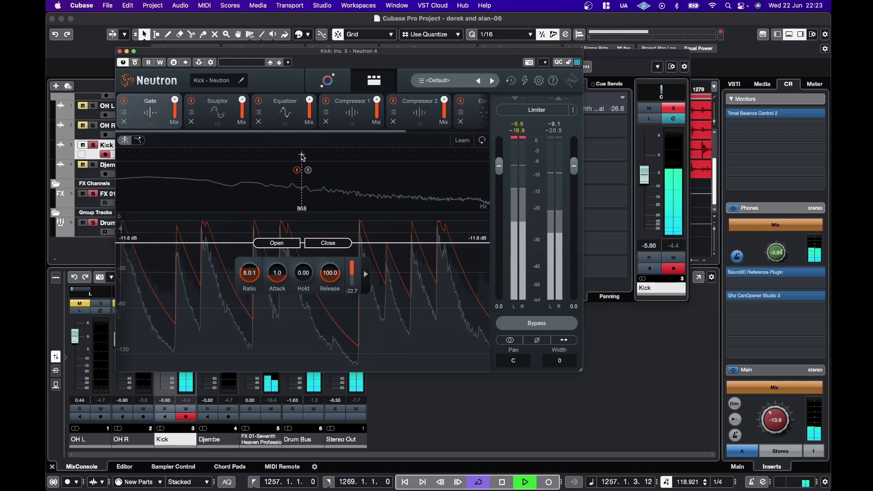
- Split the Gate into two bands with the crossover at about 296 Hz, and select the low band
left_click(301, 154)
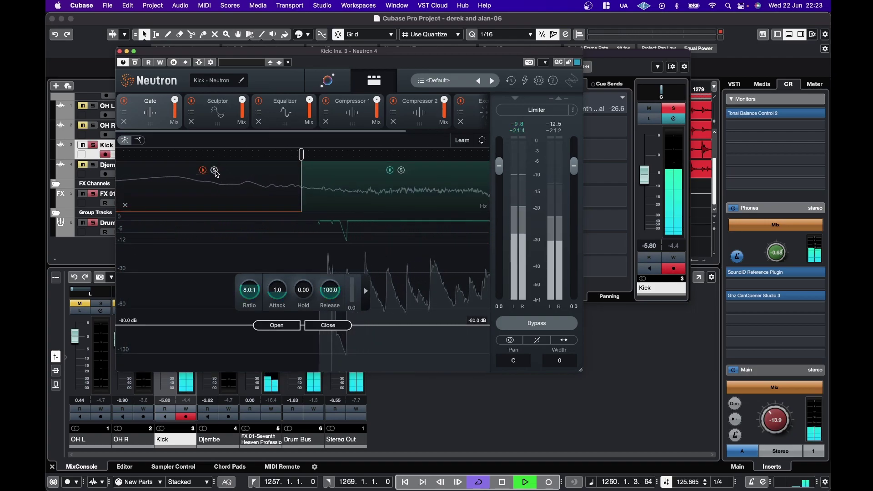
left_click(275, 164)
left_click_drag(303, 159, 242, 168)
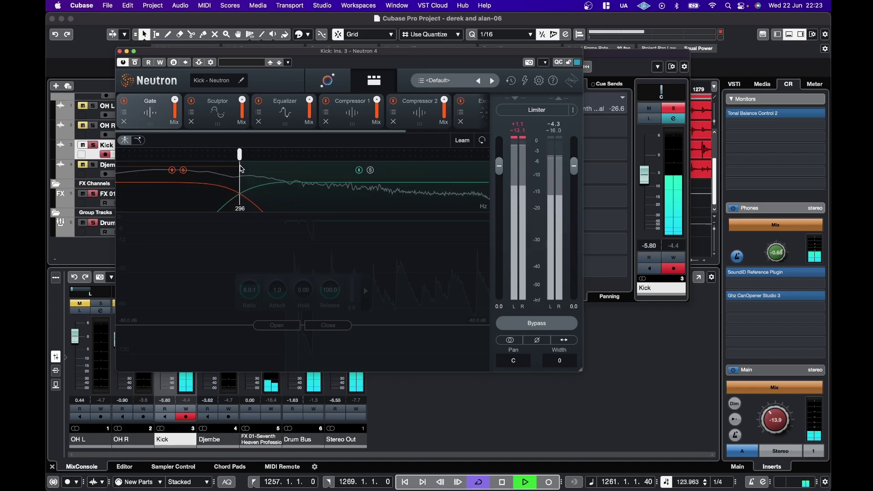
left_click(246, 190)
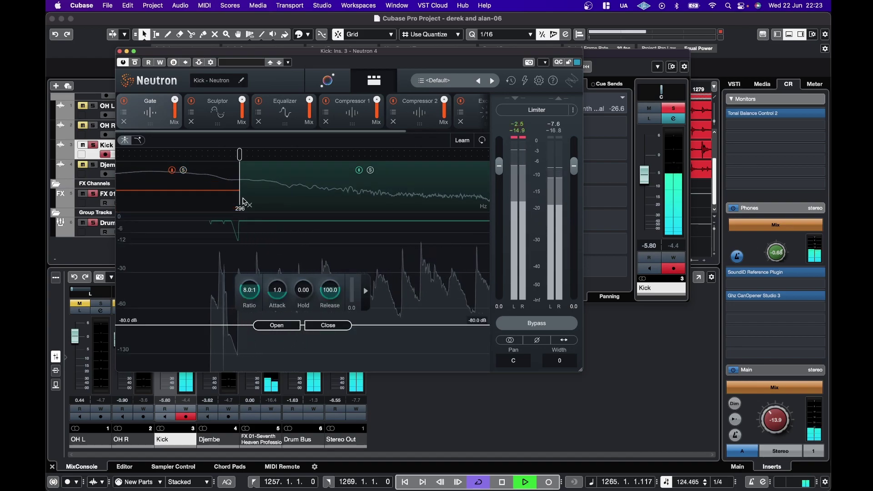
left_click(276, 271)
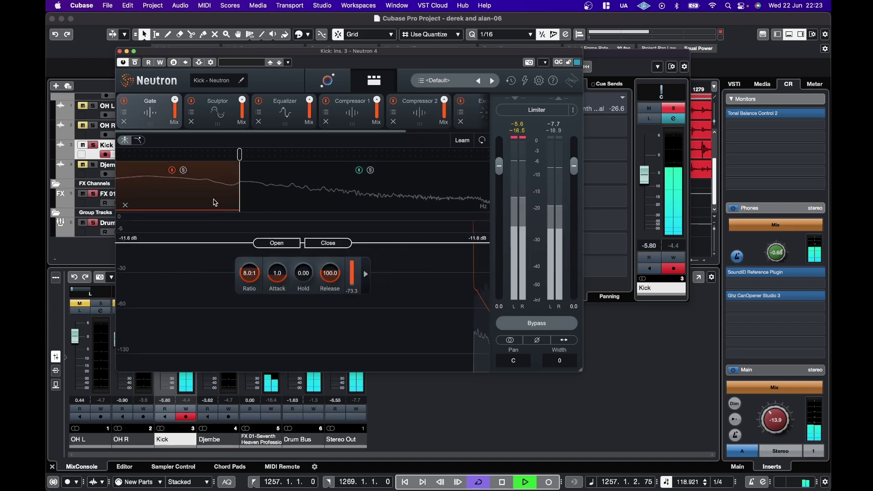
- Set the low band's Close threshold to -28.1 dB and check the high band's gate settings
left_click_drag(318, 245, 317, 273)
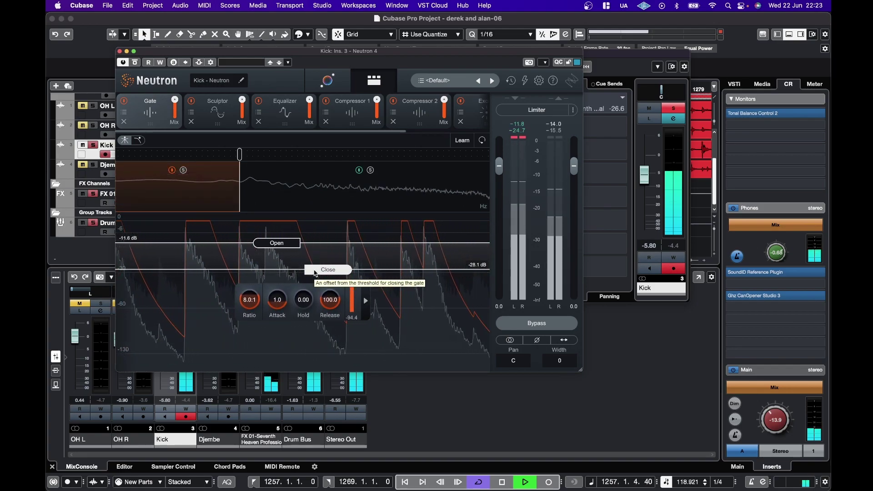
left_click(292, 195)
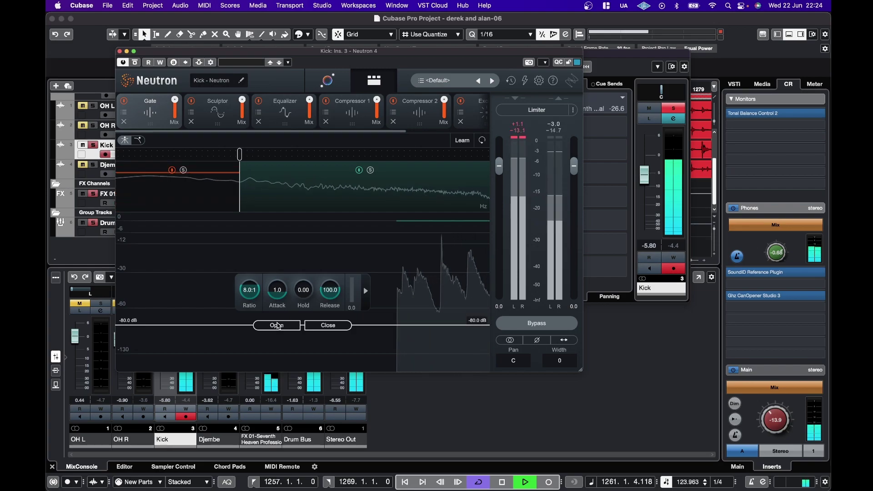
left_click_drag(278, 270, 280, 305)
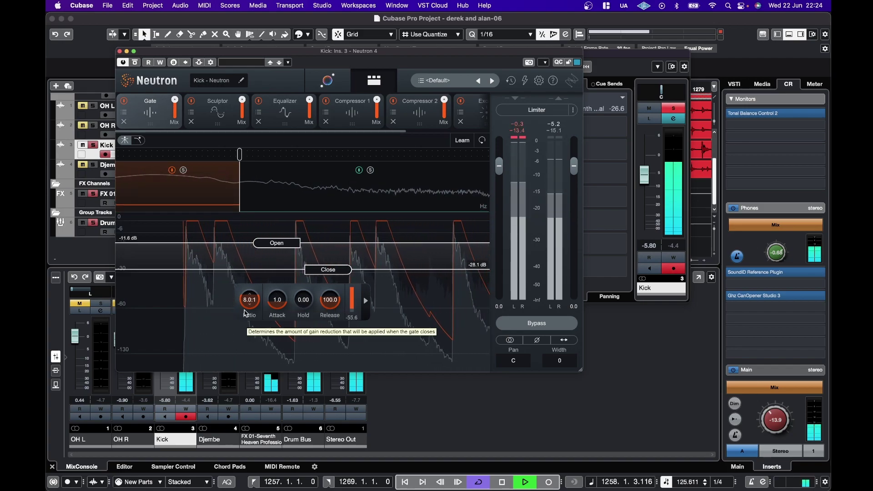
- Set the low band's release to 21.7 ms with a 1.0 ms attack, and nudge the Gate crossover slightly higher
left_click_drag(303, 299, 330, 323)
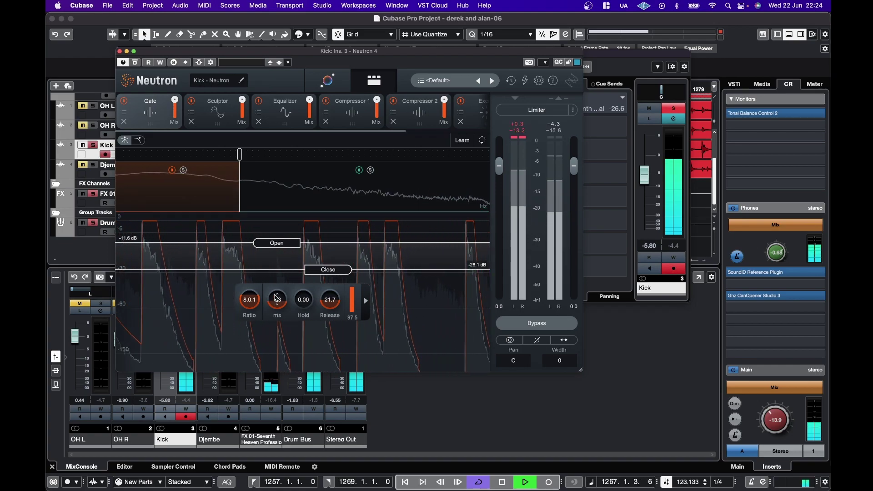
left_click_drag(277, 293, 271, 324)
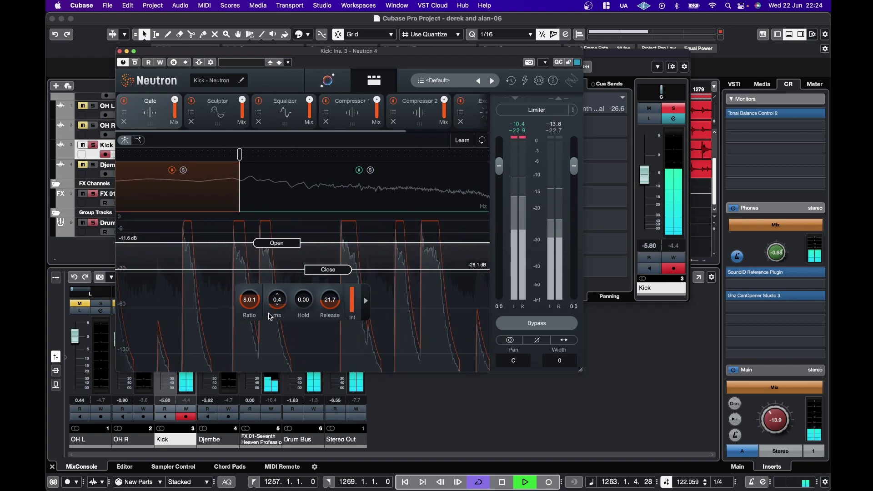
left_click_drag(271, 316, 270, 311)
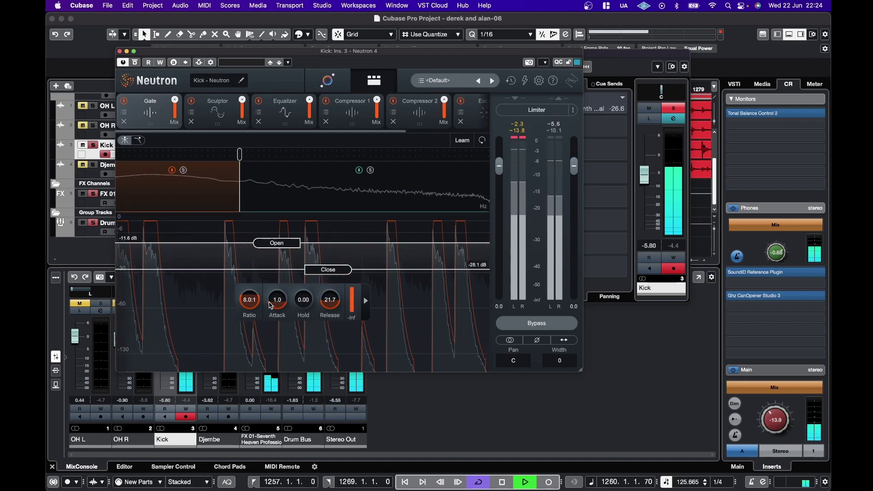
mouse_move(241, 159)
left_mouse_down()
mouse_move(283, 162)
mouse_move(248, 170)
left_mouse_up()
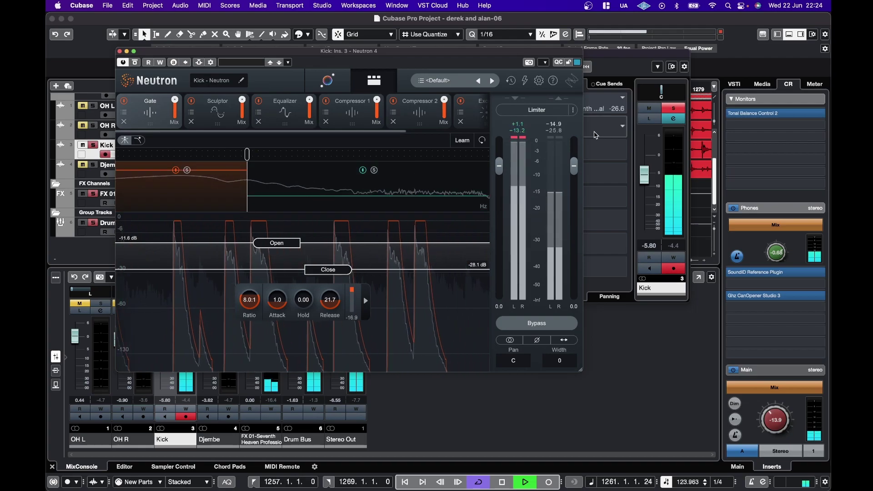
- Unsolo the Kick channel and raise its fader to -4.02 dB
left_click(673, 118)
left_click(673, 108)
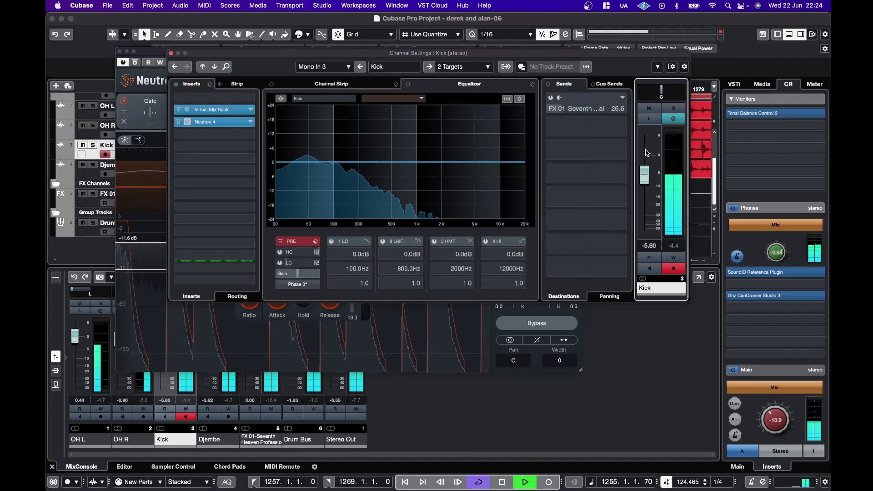
left_click_drag(646, 180, 647, 176)
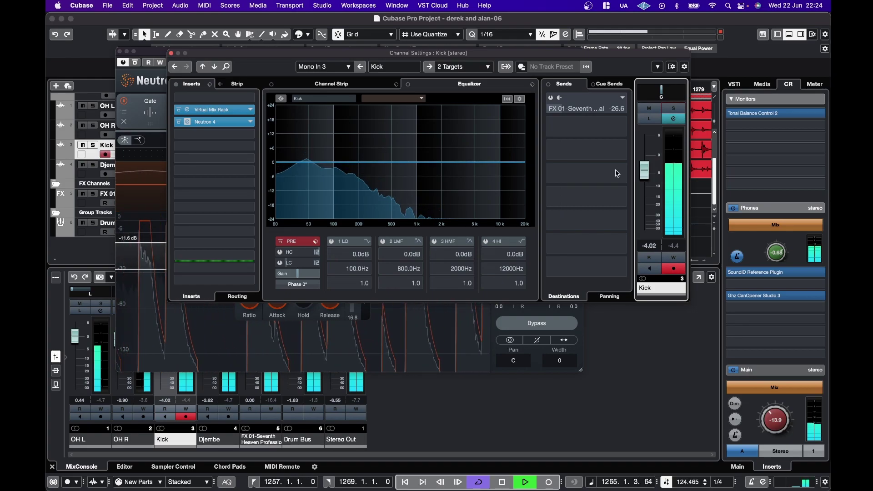
- Compare the Kick in the mix with the Gate bypassed and active, then view the Compressor 1 module
left_click(149, 55)
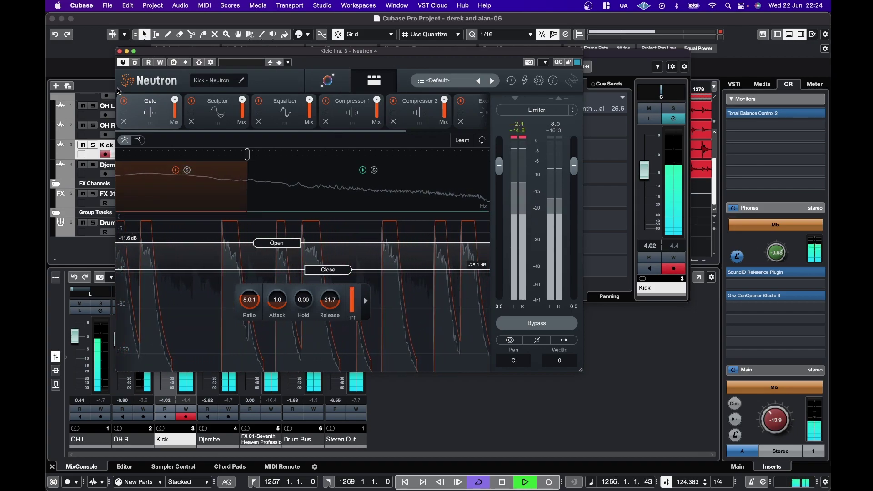
left_click(124, 101)
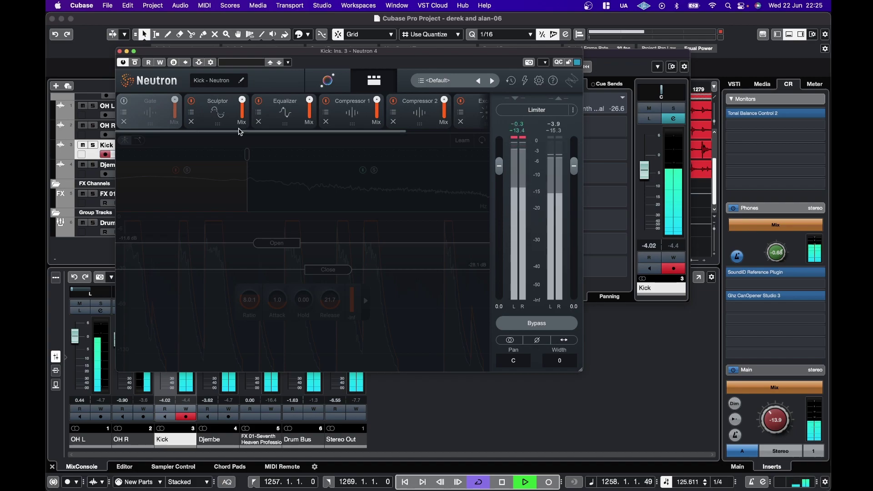
left_click(124, 101)
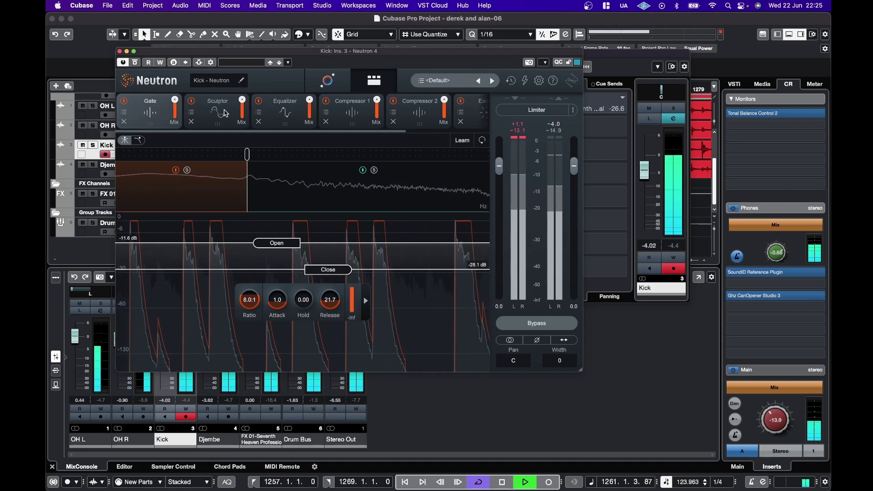
left_click(345, 114)
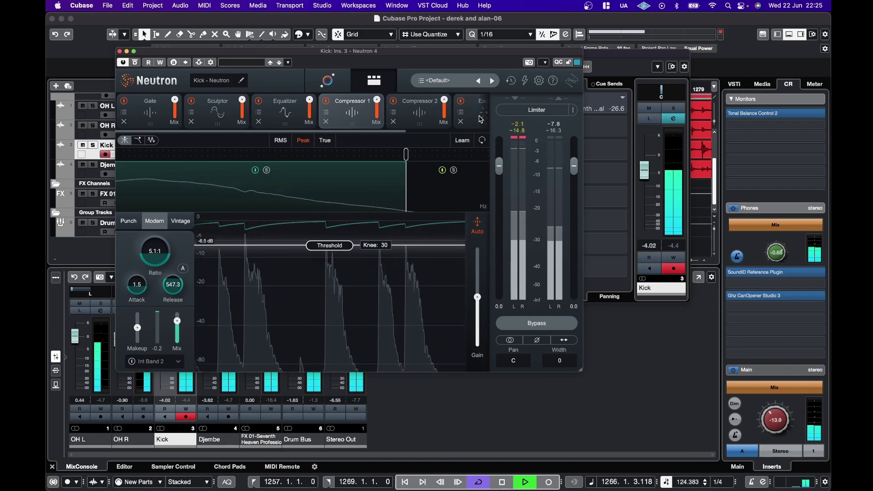
- Bypass the Gate module, then close the Kick's Neutron 4 and channel settings
left_click(123, 101)
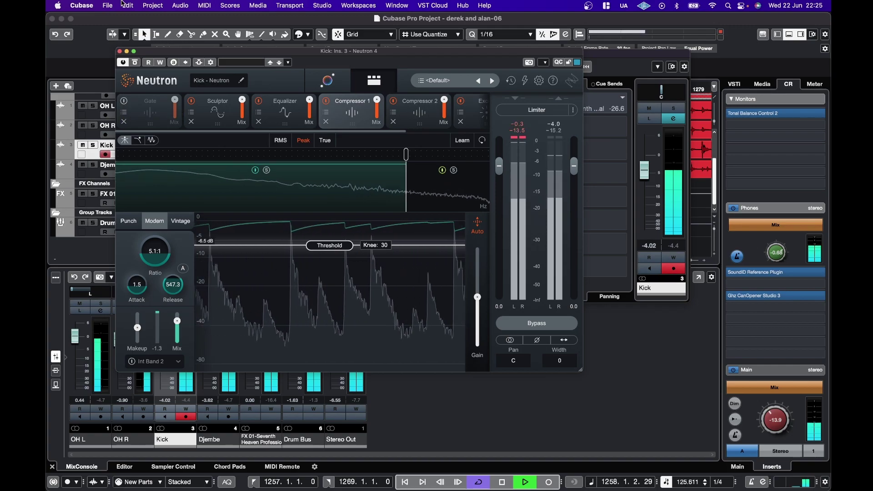
left_click(119, 52)
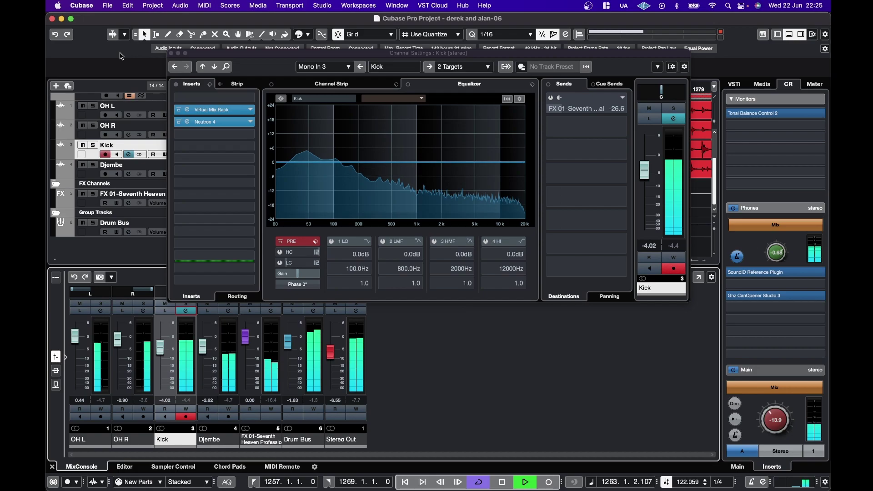
left_click(172, 53)
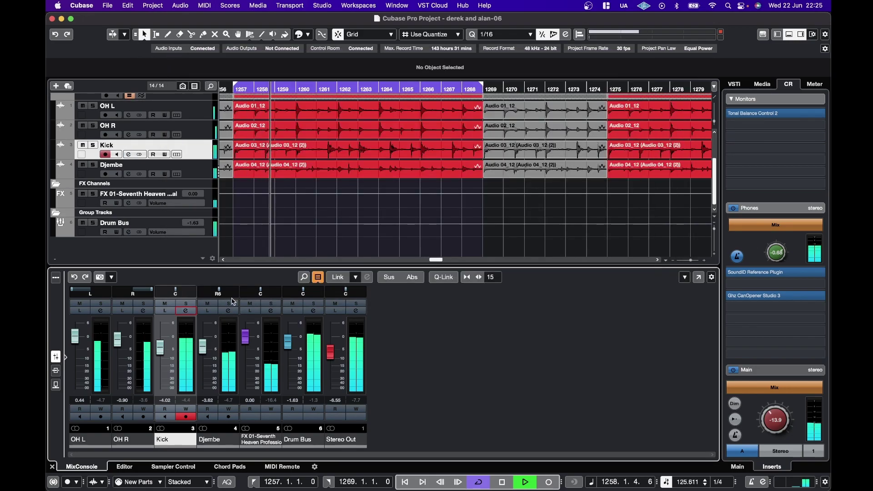
- Open the Djembe's MultiTap Delay and activate it, setting feedback to 12 %, spatial to 68 % and mix to 18 %
left_click(228, 310)
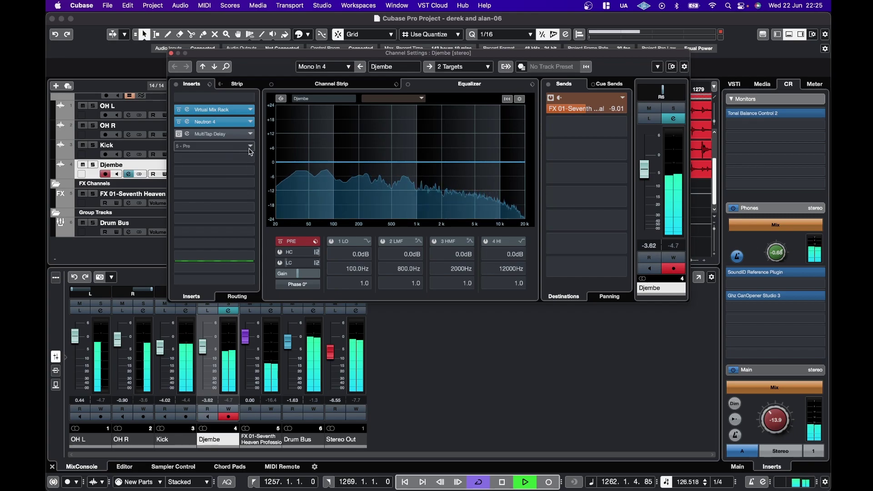
left_click(209, 135)
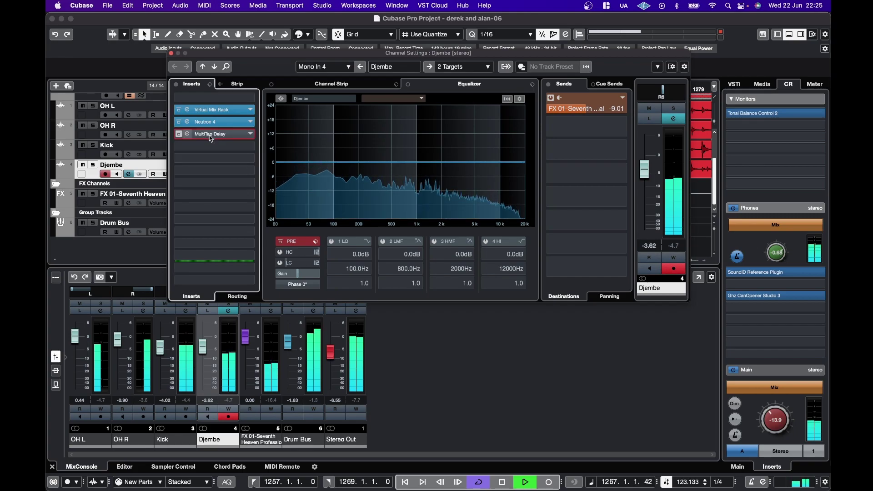
left_click_drag(364, 143, 373, 96)
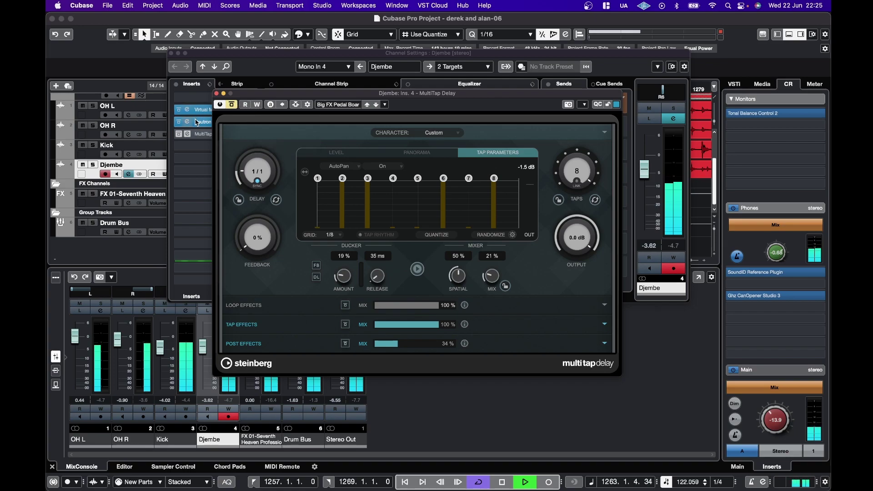
left_click(232, 105)
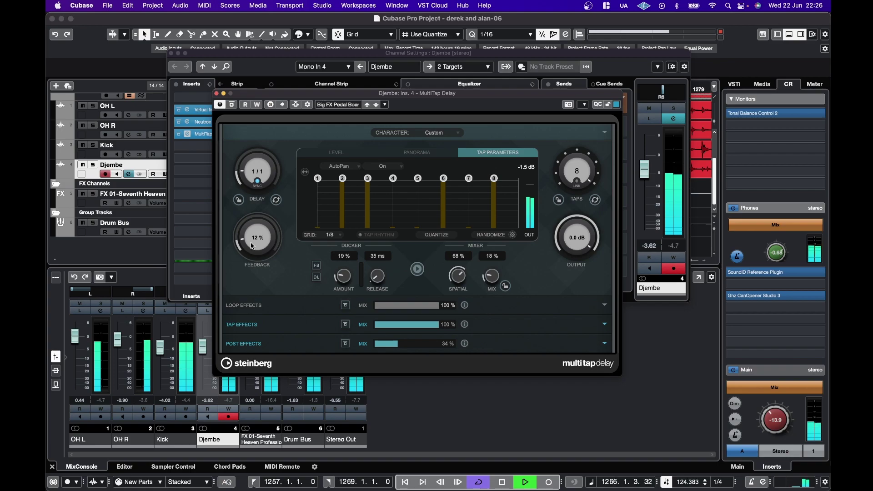
- Compare the Djembe with the MultiTap Delay bypassed and active, leave it bypassed, and close the plug-in and channel settings
left_click(232, 104)
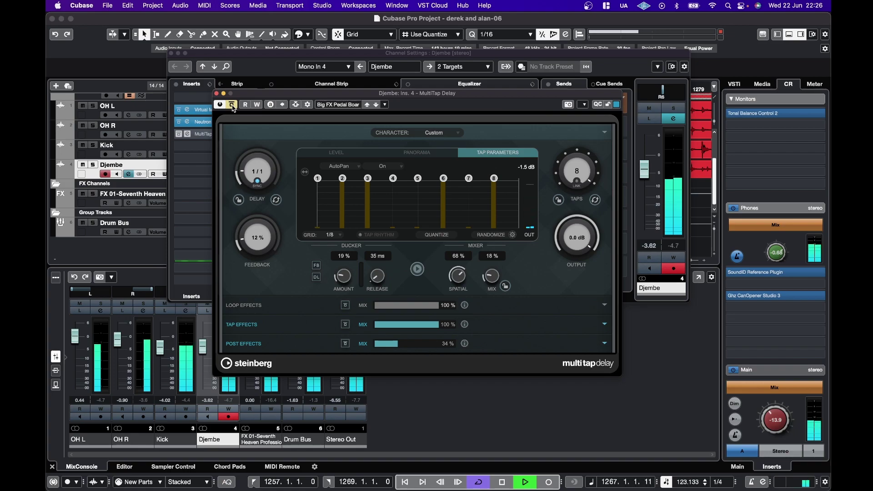
left_click(232, 105)
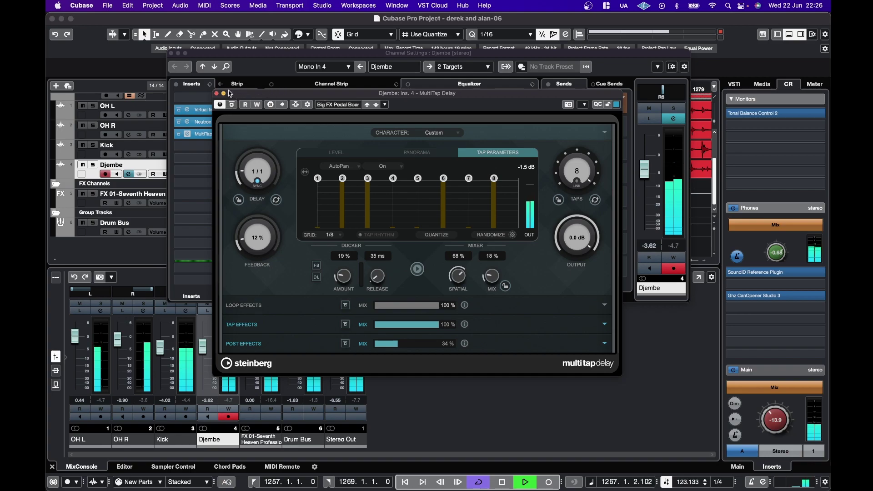
left_click(217, 93)
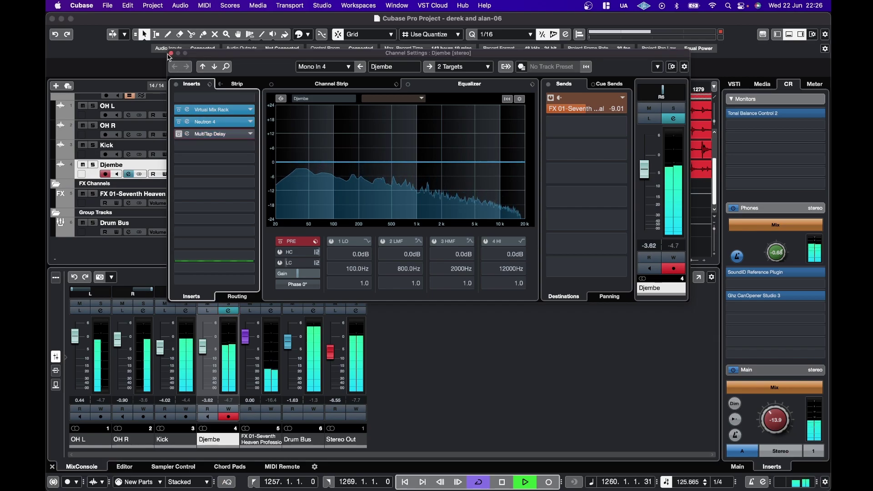
left_click(160, 89)
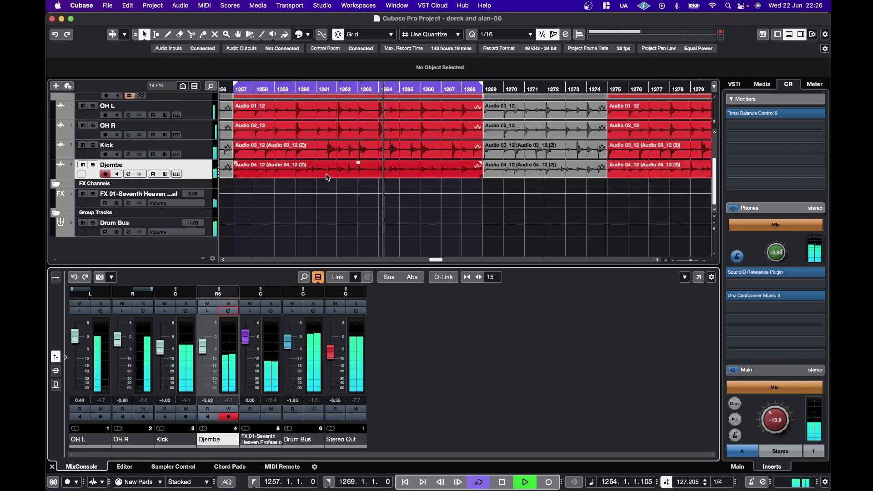
- Stop playback, loop and audition bars 1438 to 1444, move the loop to bars 1448 to 1454, and stop after auditioning that section
key("space")
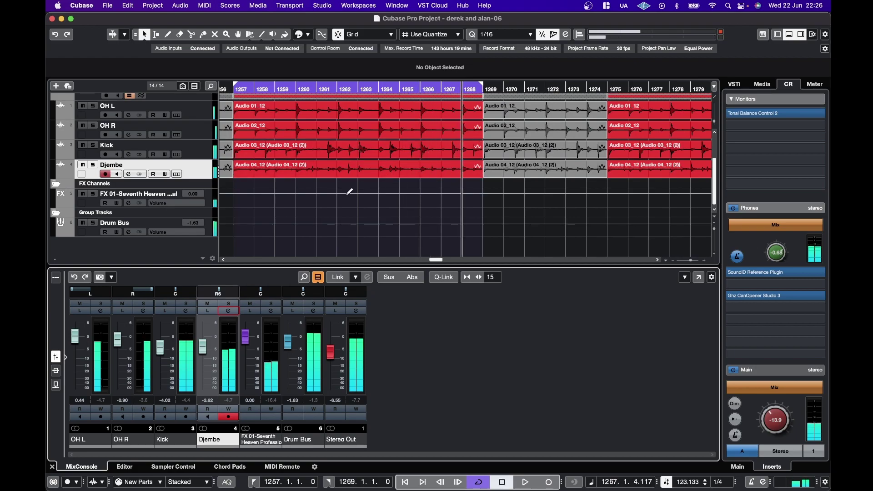
scroll(384, 128, "right", 5)
scroll(384, 128, "right", 10)
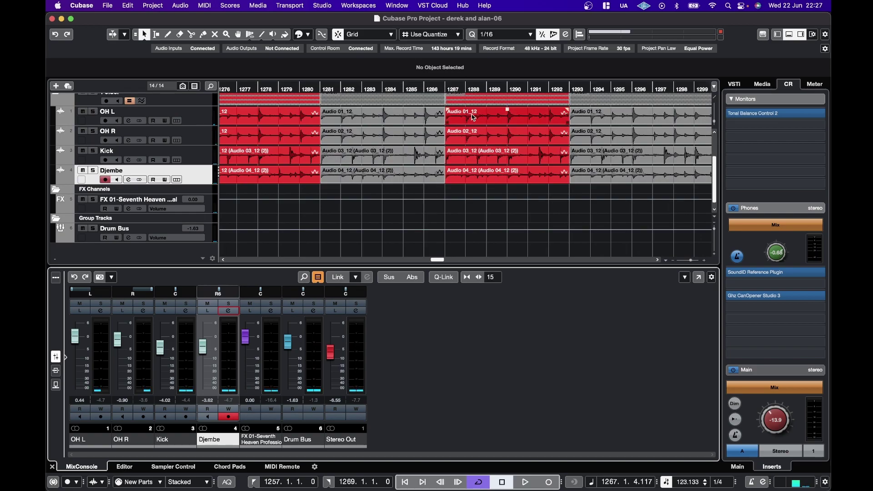
scroll(453, 132, "right", 8)
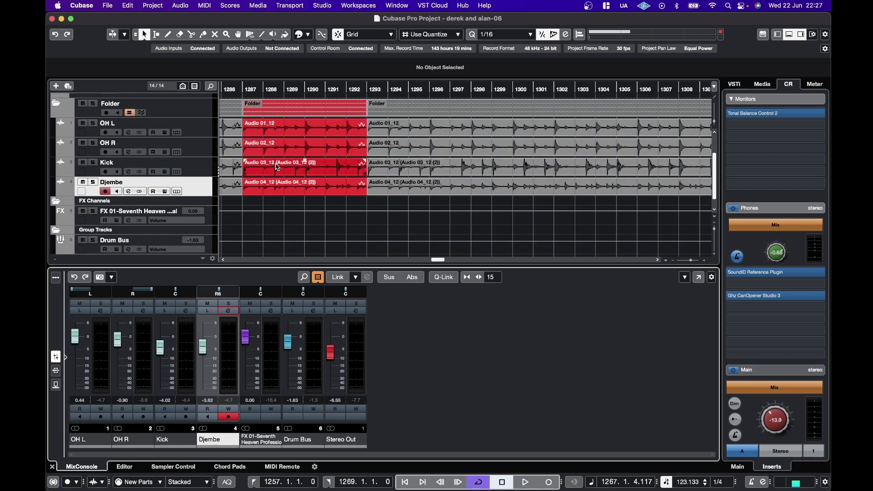
scroll(415, 167, "up", 4)
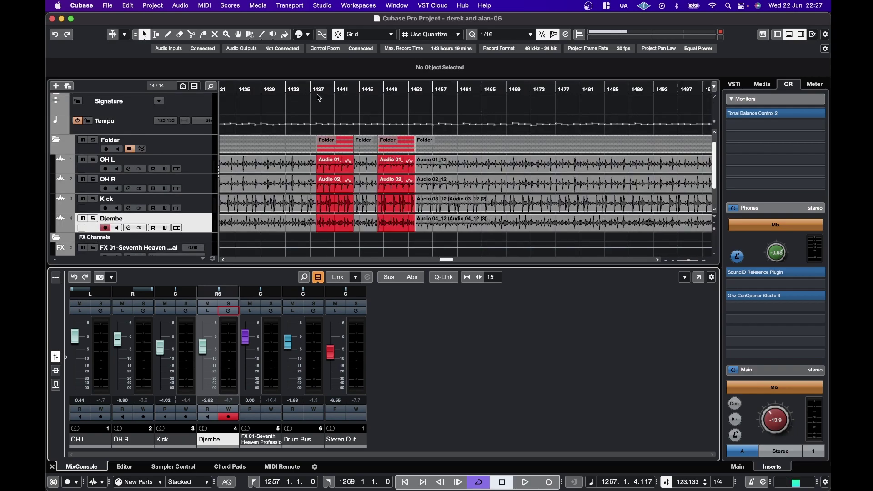
scroll(321, 114, "down", 4)
mouse_move(309, 86)
left_mouse_down()
mouse_move(440, 83)
mouse_move(426, 83)
left_mouse_up()
key("space")
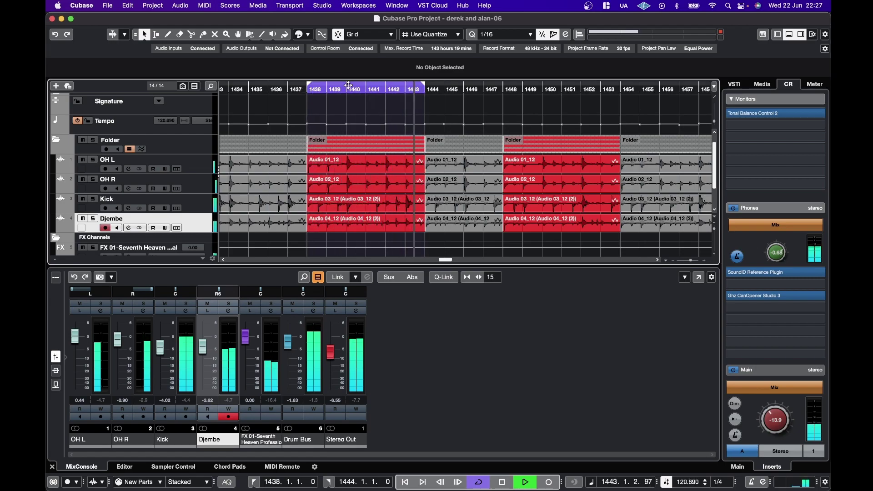
left_click_drag(351, 83, 547, 87)
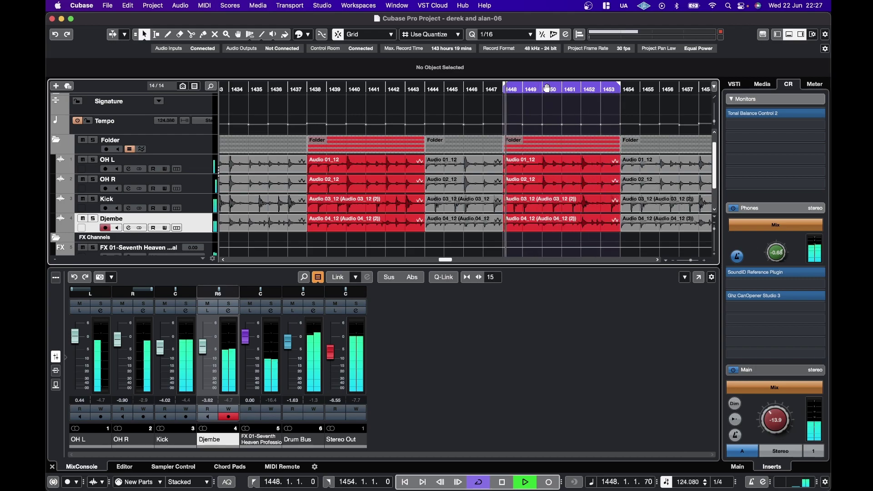
key("space")
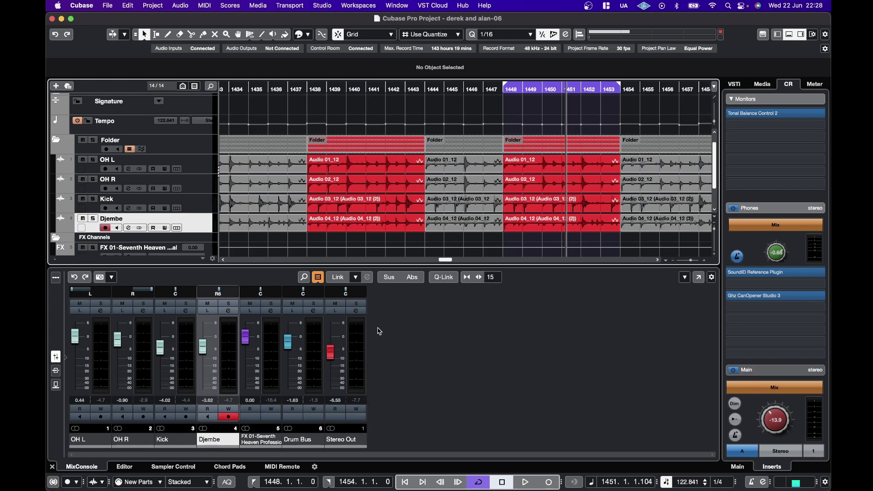
- Open Neutron 4 on the OH L channel, view the Custom targets, and select the Bass target for Tone Match
key("Up")
key("Up")
key("Up")
key("e")
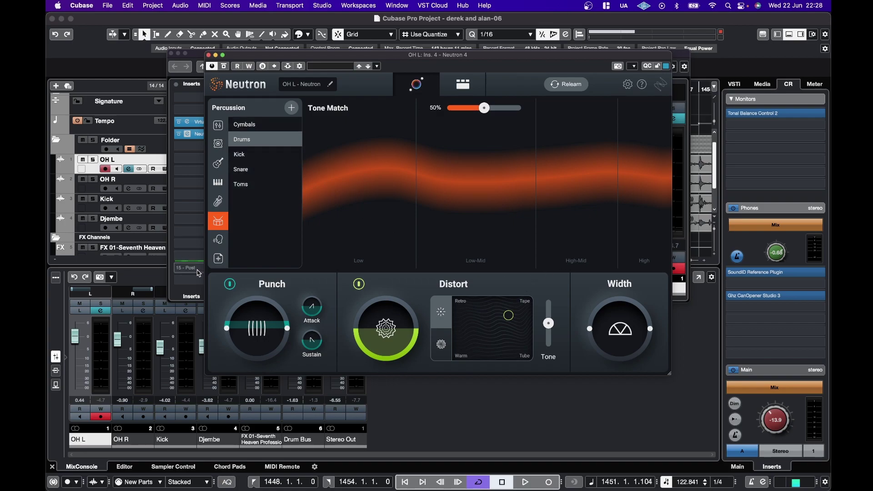
left_click(219, 258)
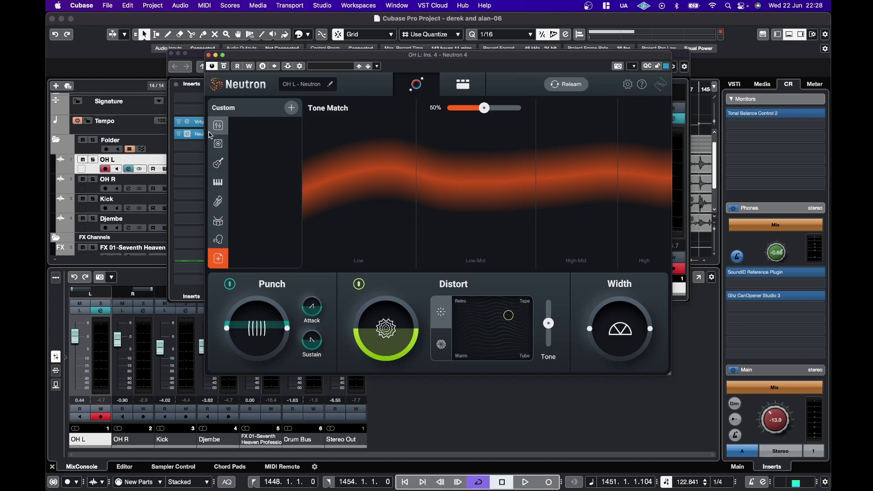
left_click(218, 144)
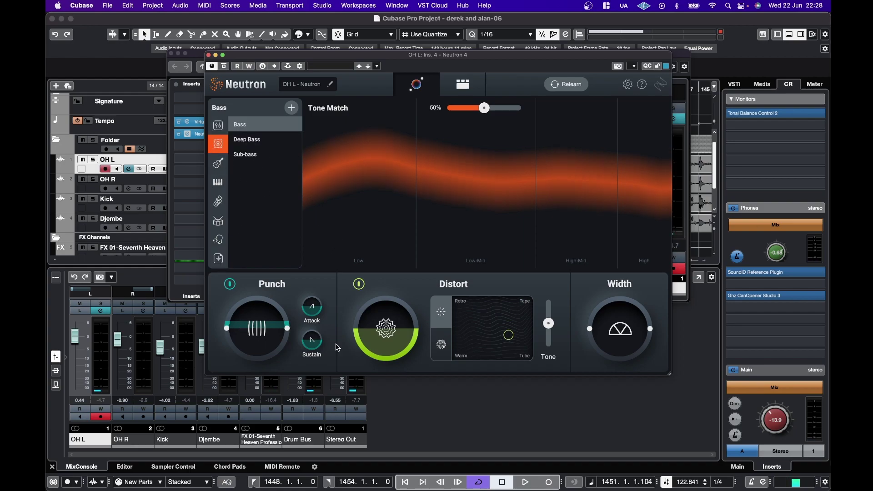
- View Neutron's Overdrive/Scream/Clipper/Scratch distortion set, return to the Retro/Tape/Warm/Tube set, and close the plug-in and OH L channel settings
left_click(442, 346)
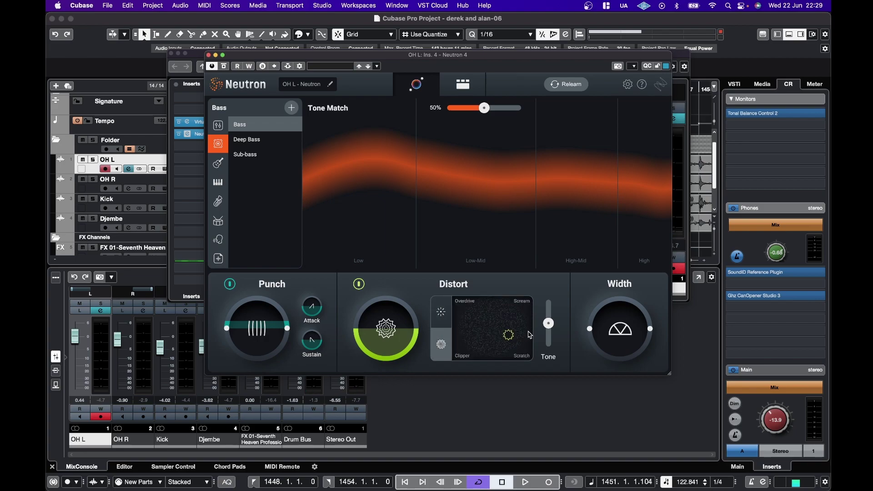
left_click(443, 312)
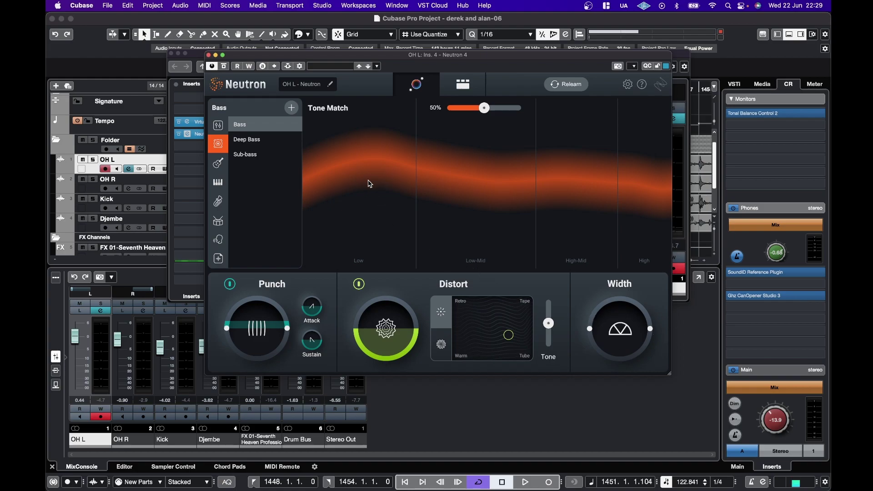
left_click(209, 56)
left_click(172, 54)
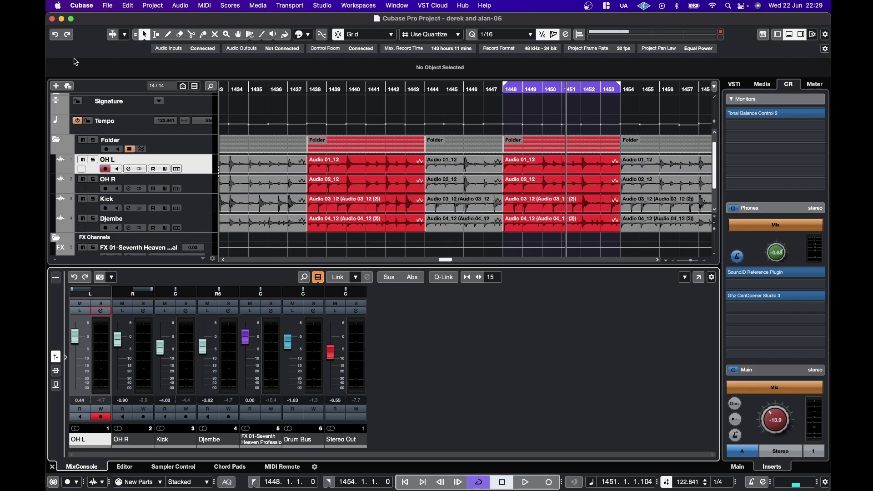
scroll(383, 136, "left", 15)
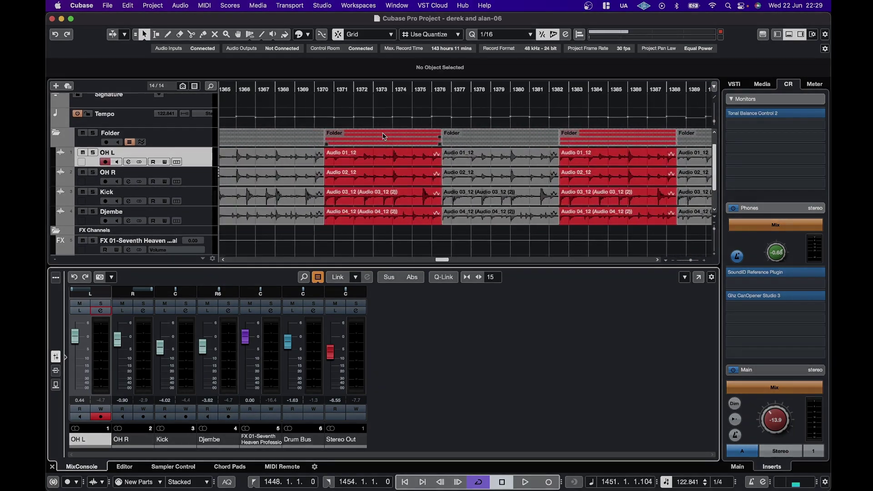